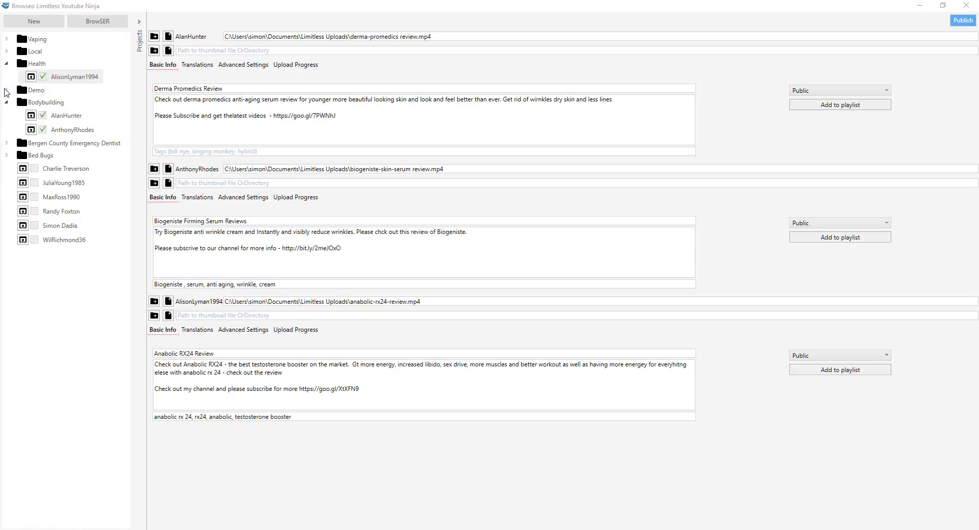
{"action": "left_click", "coordinate": [7, 90]}
{"action": "left_click", "coordinate": [43, 104]}
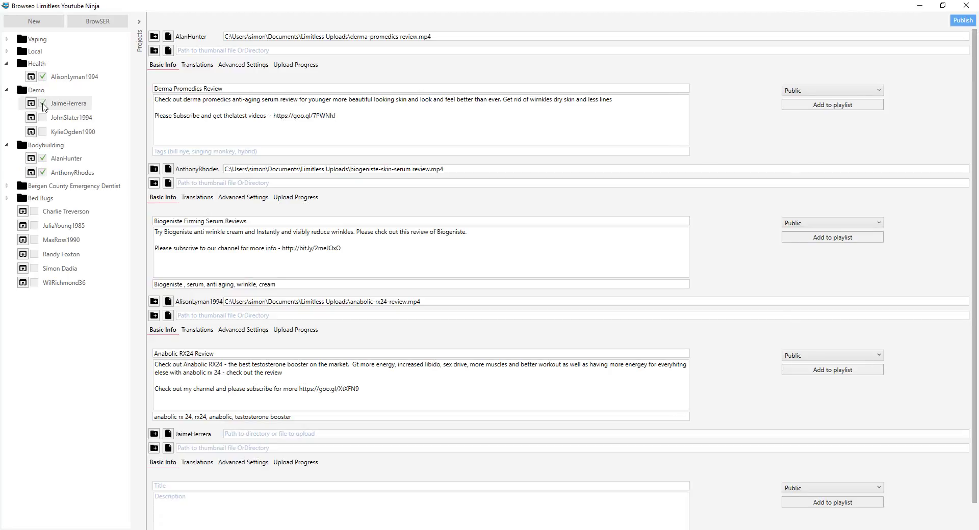
{"action": "scroll", "coordinate": [158, 357], "scroll_direction": "down", "scroll_amount": 1}
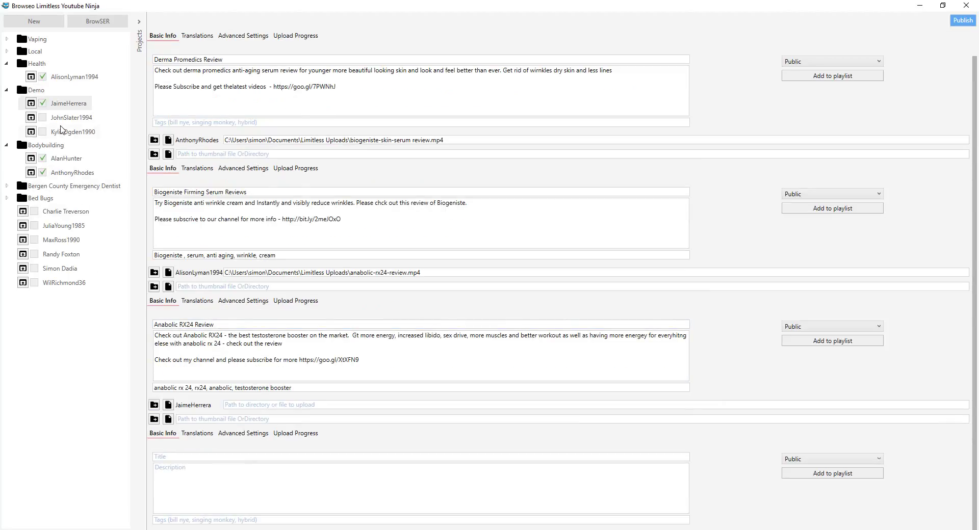
{"action": "left_click", "coordinate": [43, 118]}
{"action": "scroll", "coordinate": [358, 376], "scroll_direction": "down", "scroll_amount": 2}
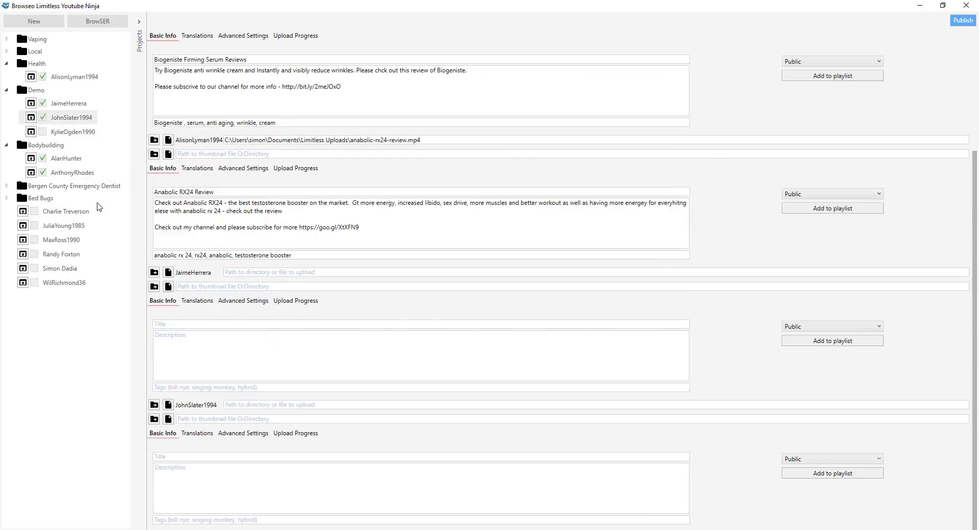
{"action": "left_click", "coordinate": [43, 131]}
{"action": "scroll", "coordinate": [351, 339], "scroll_direction": "down", "scroll_amount": 2}
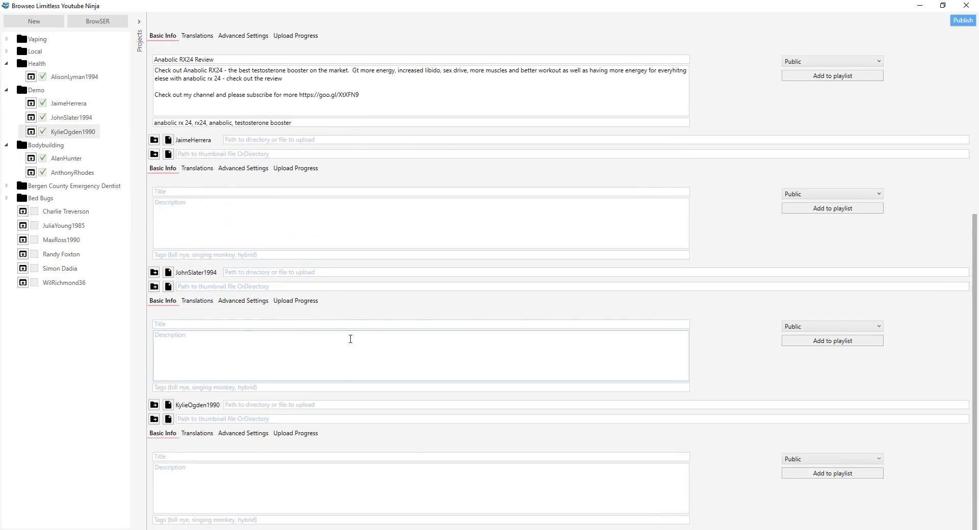
{"action": "scroll", "coordinate": [349, 341], "scroll_direction": "up", "scroll_amount": 2}
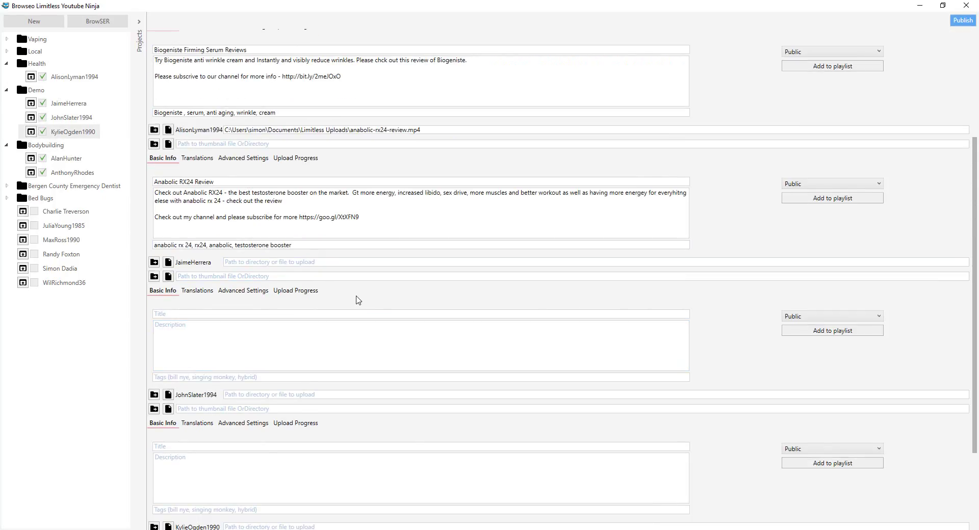
{"action": "scroll", "coordinate": [360, 334], "scroll_direction": "down", "scroll_amount": 2}
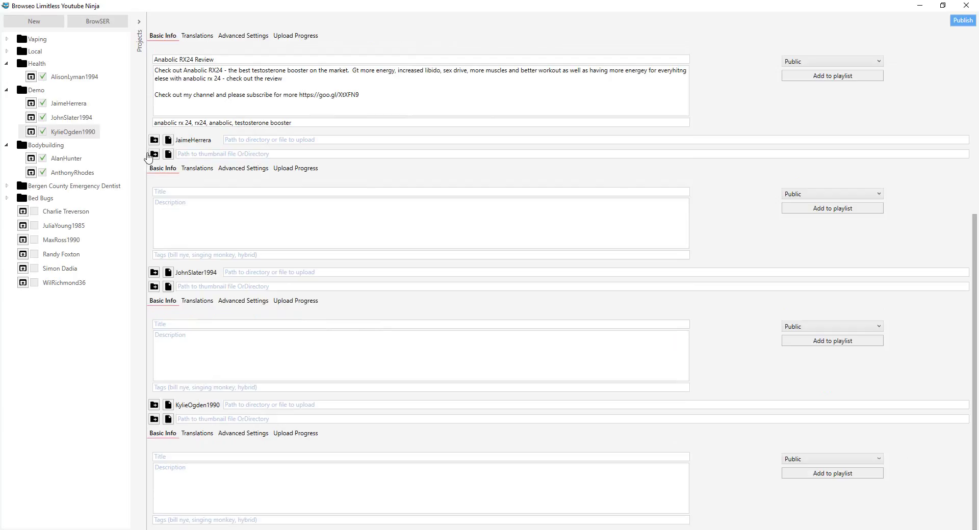
{"action": "left_click", "coordinate": [43, 132]}
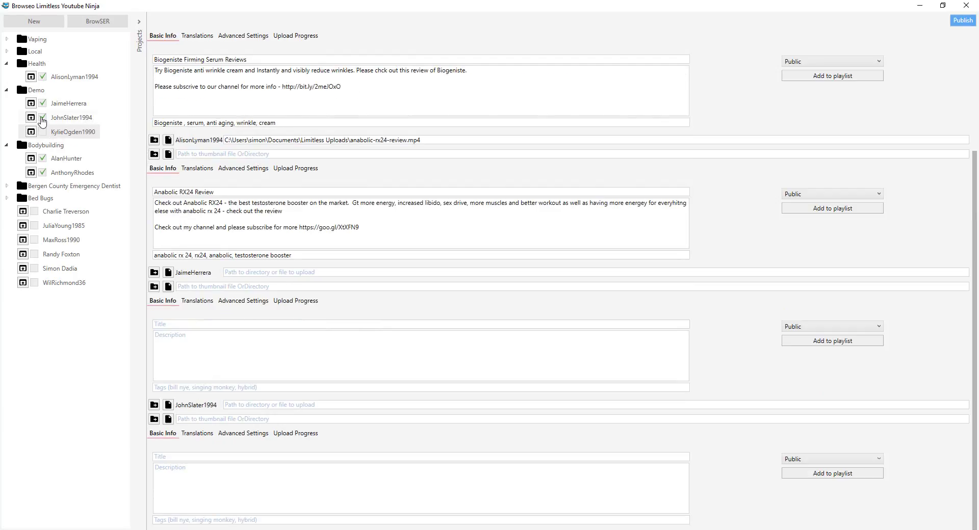
{"action": "left_click", "coordinate": [42, 119]}
{"action": "left_click", "coordinate": [43, 104]}
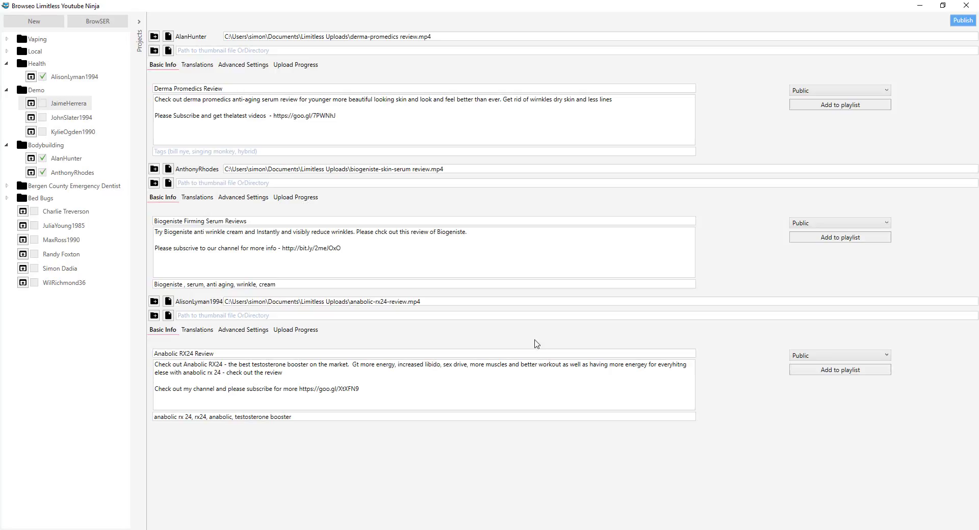
- Fix the third description's typos: 'Gt' becomes 'Get', 'everyhitng' becomes 'everything'
{"action": "left_click", "coordinate": [354, 365]}
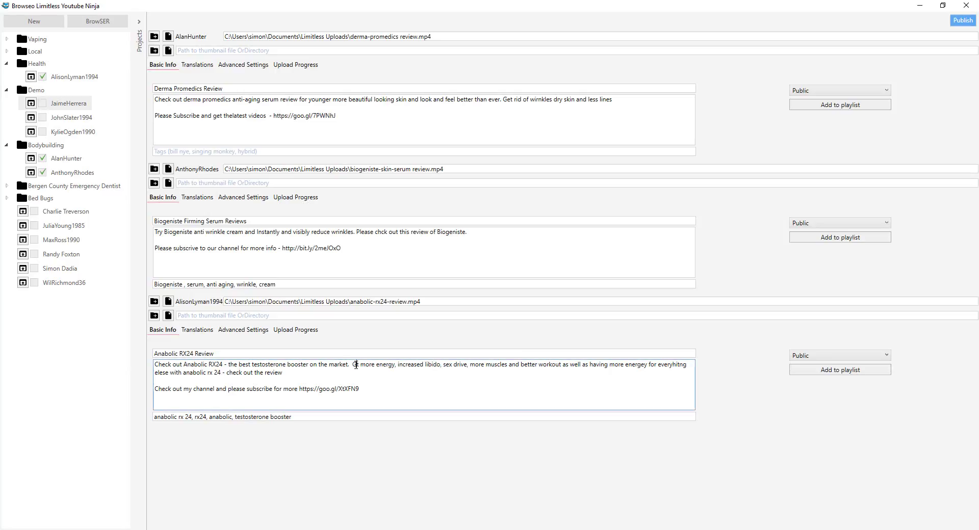
{"action": "type", "text": "e"}
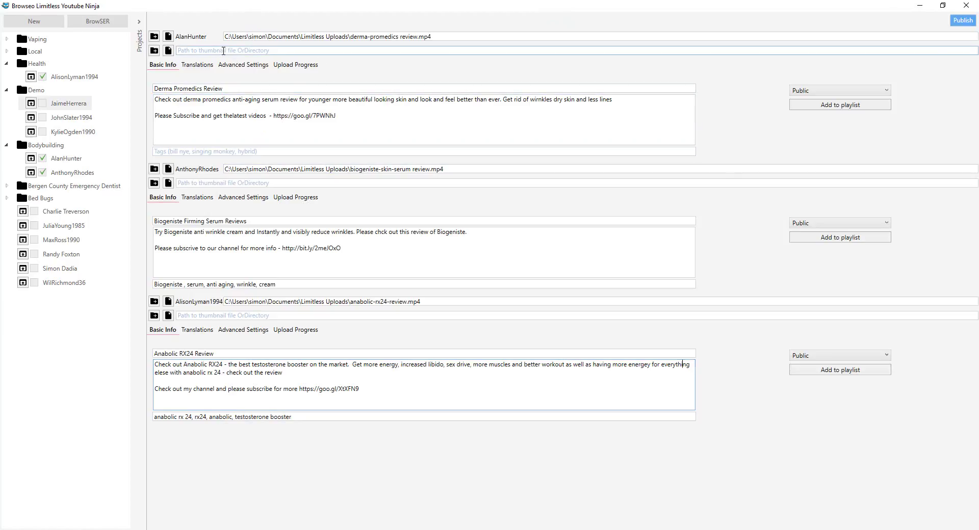
{"action": "left_click", "coordinate": [191, 183]}
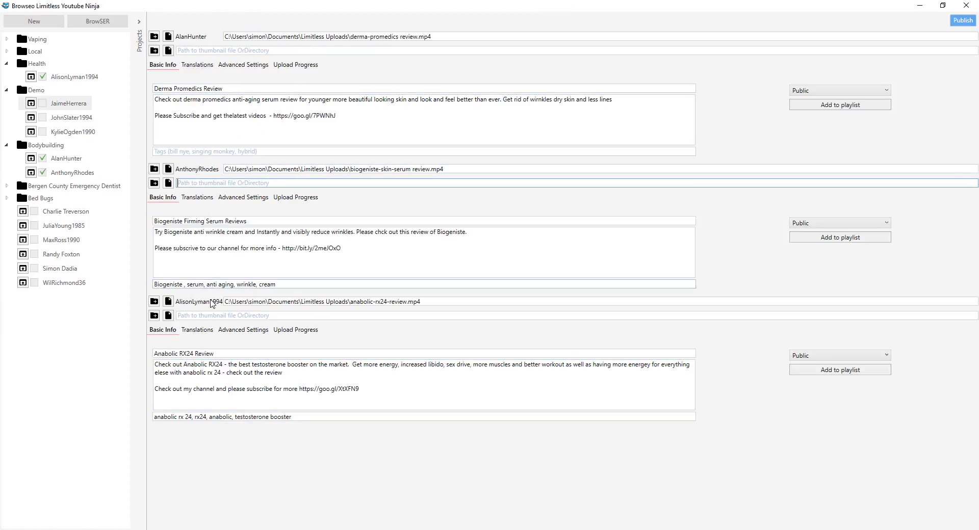
{"action": "left_click", "coordinate": [214, 315]}
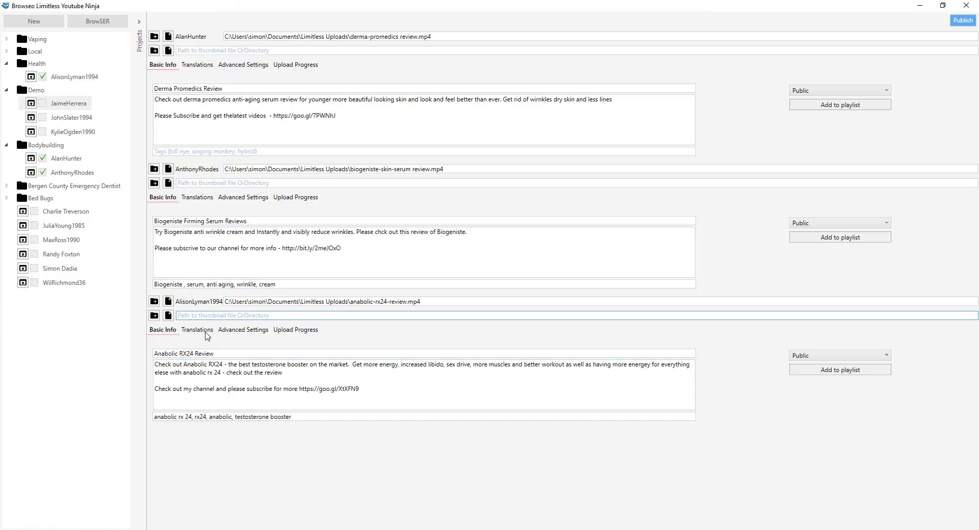
- Publish the three reviews, then clear the failed Anabolic RX24 upload and reopen its Basic Info
{"action": "left_click", "coordinate": [964, 22]}
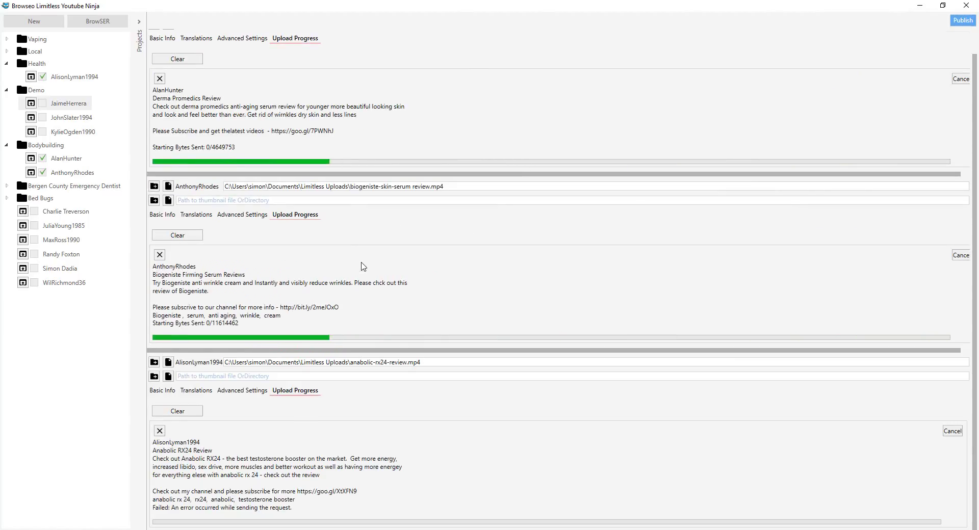
{"action": "scroll", "coordinate": [367, 274], "scroll_direction": "down", "scroll_amount": 1}
{"action": "left_click", "coordinate": [168, 411]}
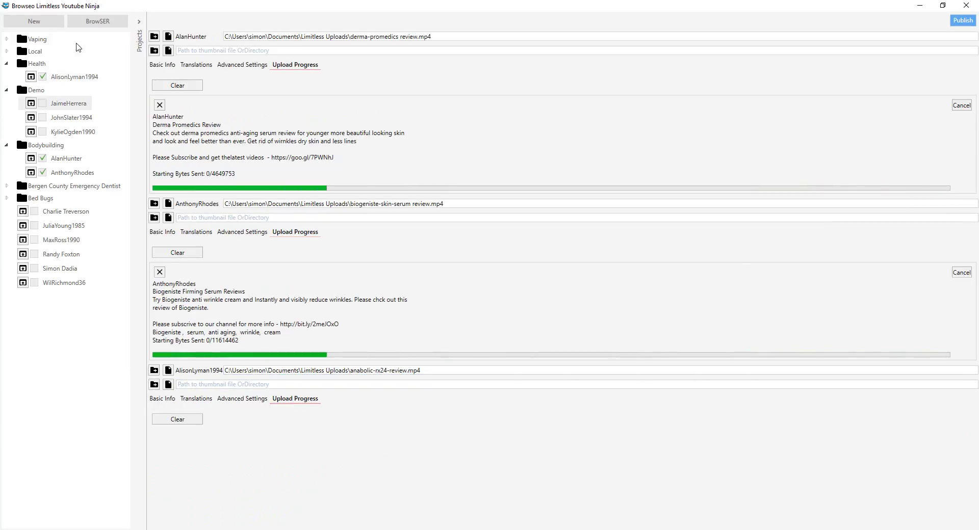
{"action": "left_click", "coordinate": [160, 400]}
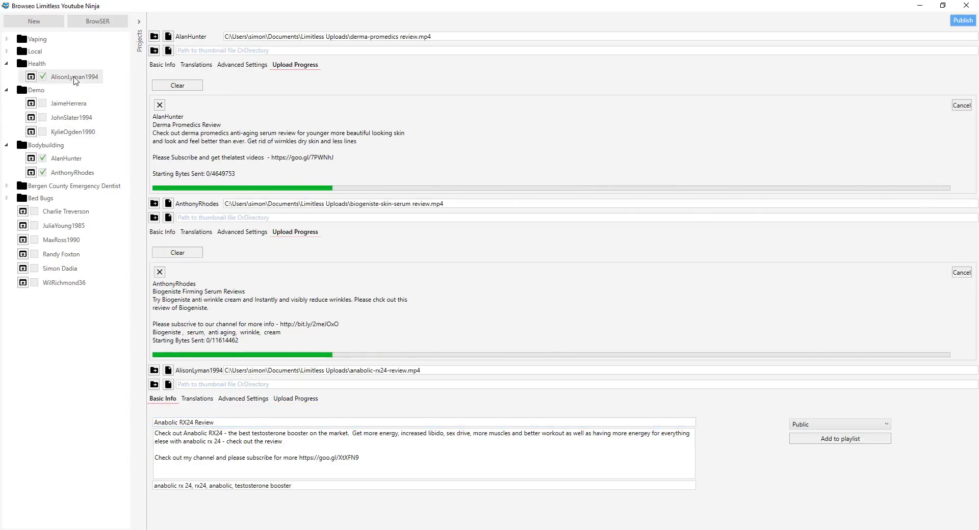
- Reauthorise the Health channel's YouTube account and allow the Google permissions
{"action": "right_click", "coordinate": [94, 77]}
{"action": "left_click", "coordinate": [98, 83]}
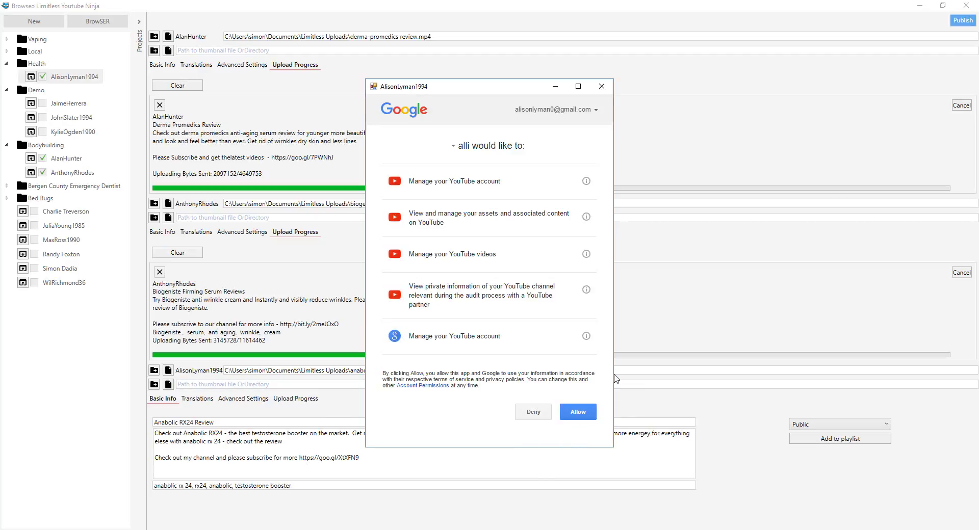
{"action": "left_click", "coordinate": [583, 416]}
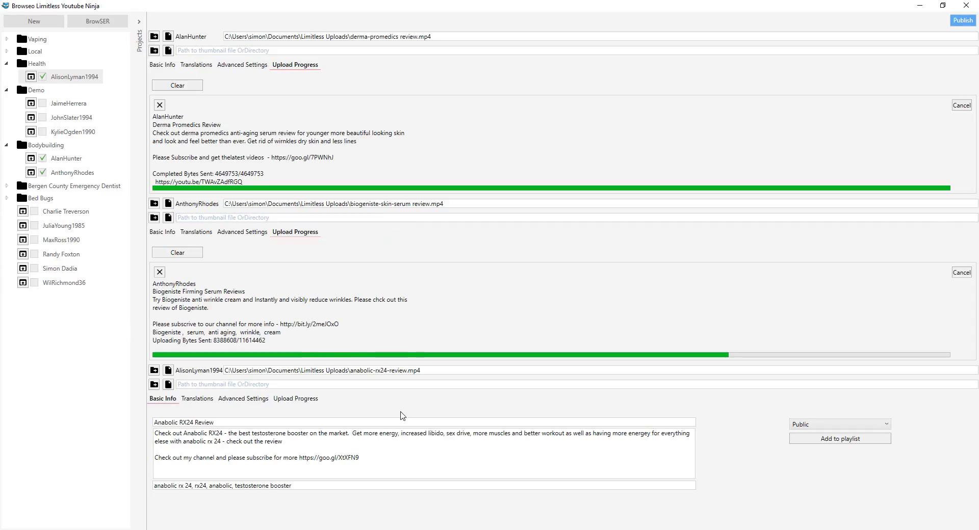
- Wait in Upload Progress until Biogeniste finishes and shows its youtu.be link
{"action": "left_click", "coordinate": [400, 384]}
{"action": "left_click", "coordinate": [316, 486]}
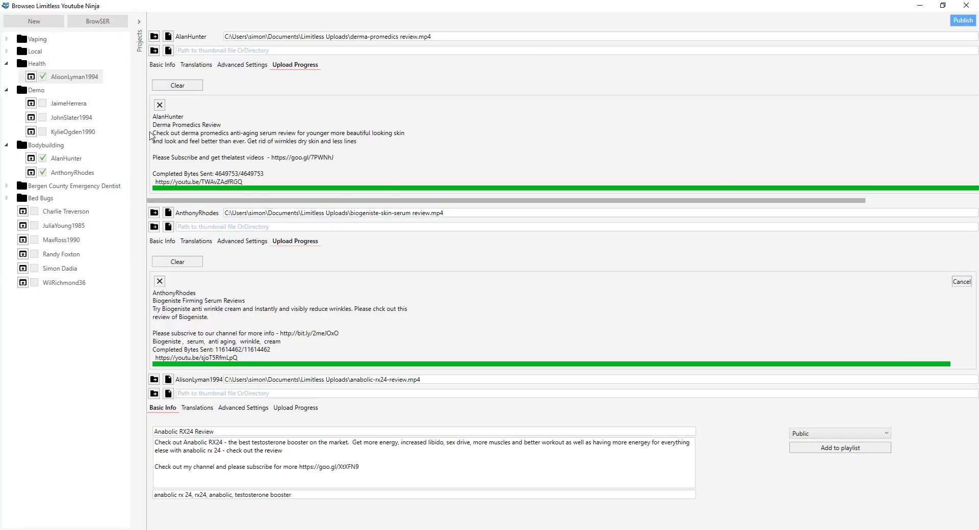
- Untick the first Bodybuilding account and publish the Anabolic RX24 video alone
{"action": "left_click", "coordinate": [166, 65]}
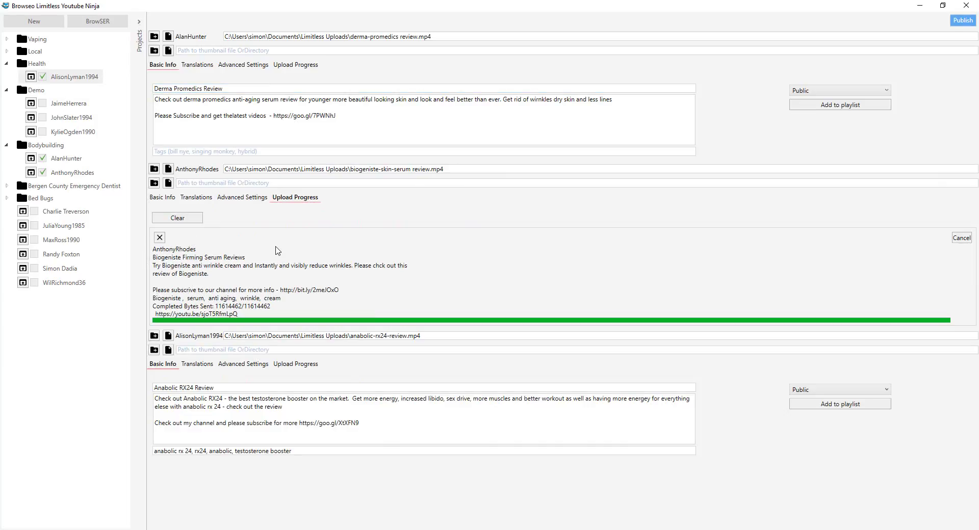
{"action": "left_click", "coordinate": [43, 159]}
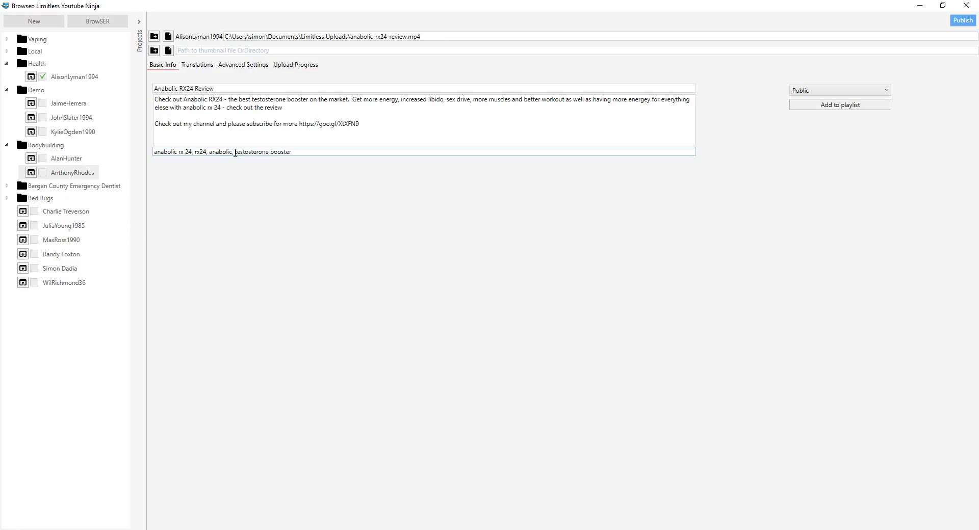
{"action": "left_click", "coordinate": [963, 21]}
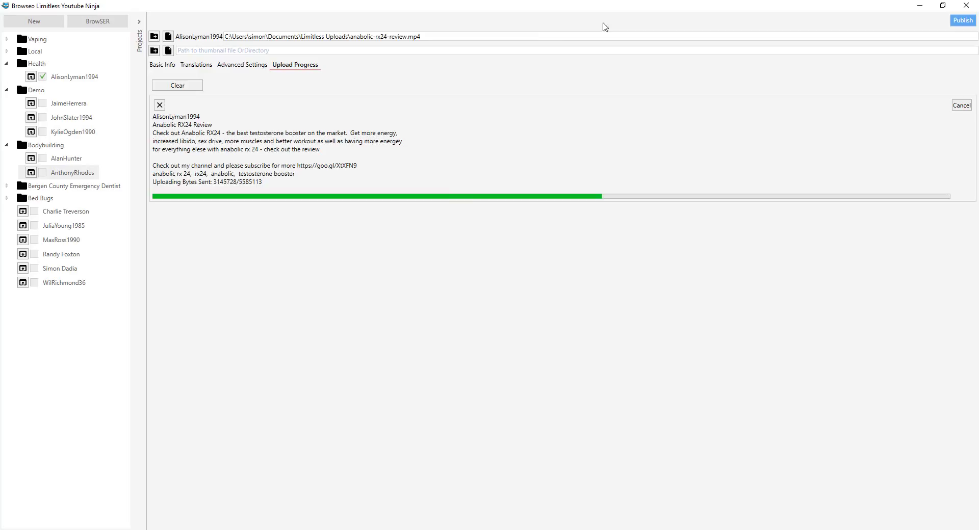
- Re-tick both Bodybuilding channel accounts and switch to the built-in BrowSEO browser
{"action": "left_click", "coordinate": [42, 159]}
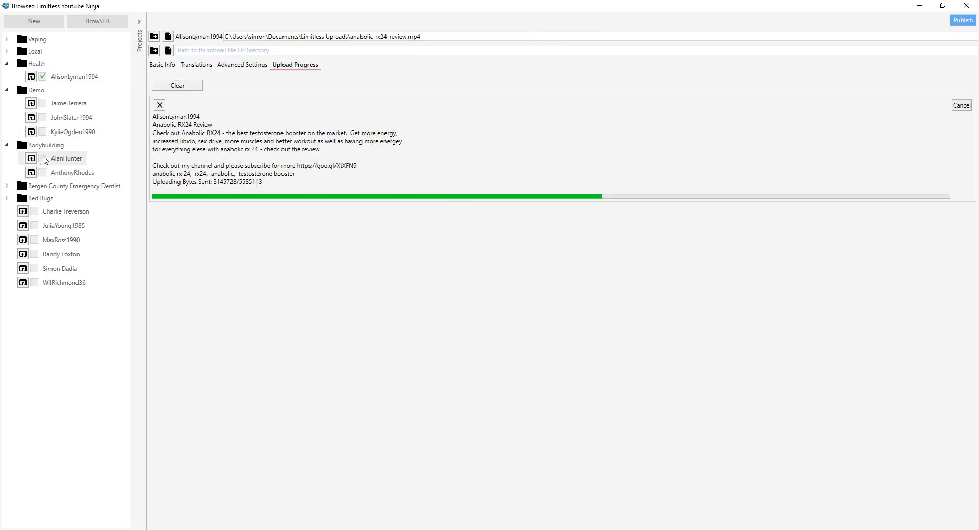
{"action": "left_click", "coordinate": [43, 172]}
{"action": "left_click_drag", "start_coordinate": [232, 263], "coordinate": [140, 269]}
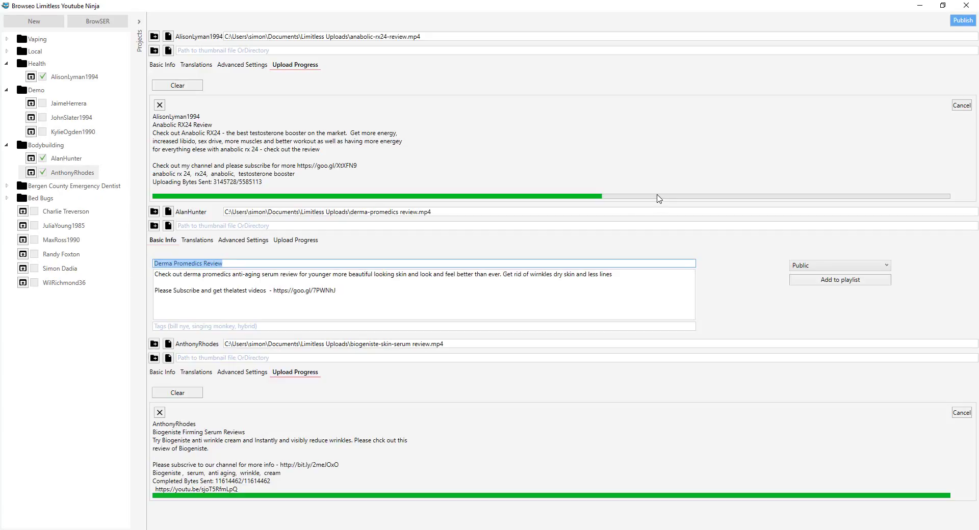
{"action": "left_click", "coordinate": [162, 373]}
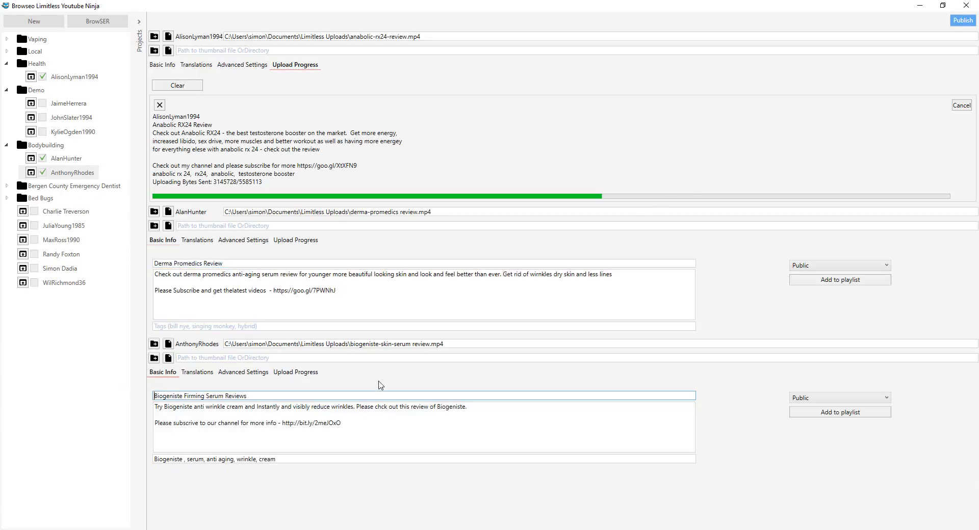
{"action": "left_click", "coordinate": [90, 26]}
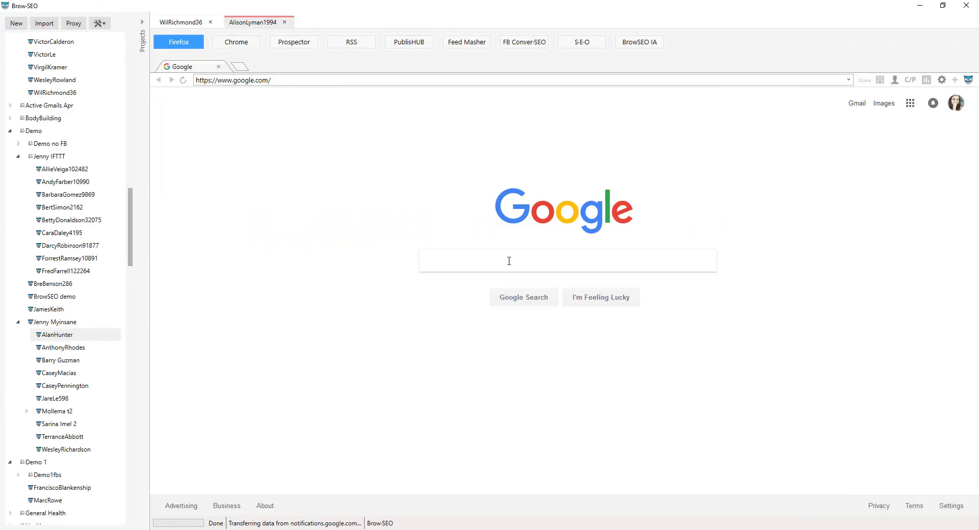
- Search Google for 'Derma Promedics Review'
{"action": "type", "text": "Derma Promedics Review"}
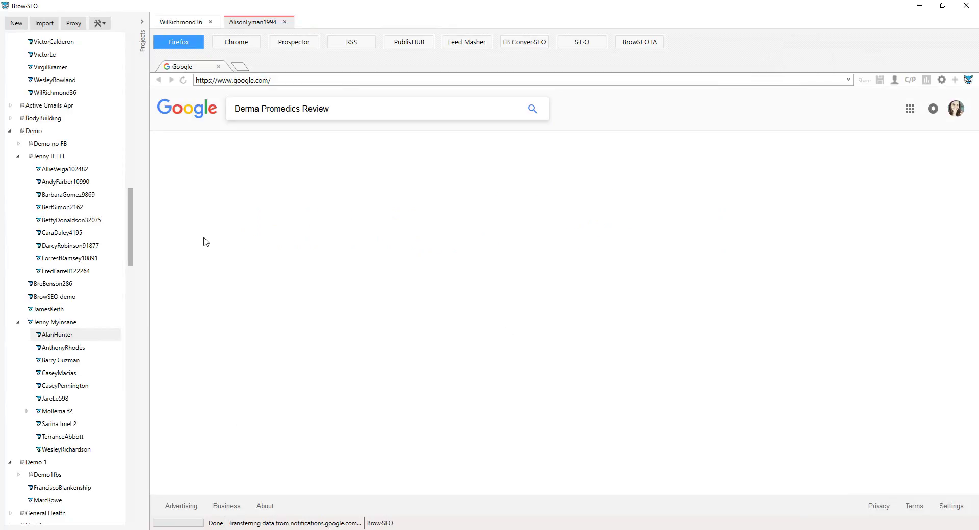
{"action": "left_click", "coordinate": [530, 111]}
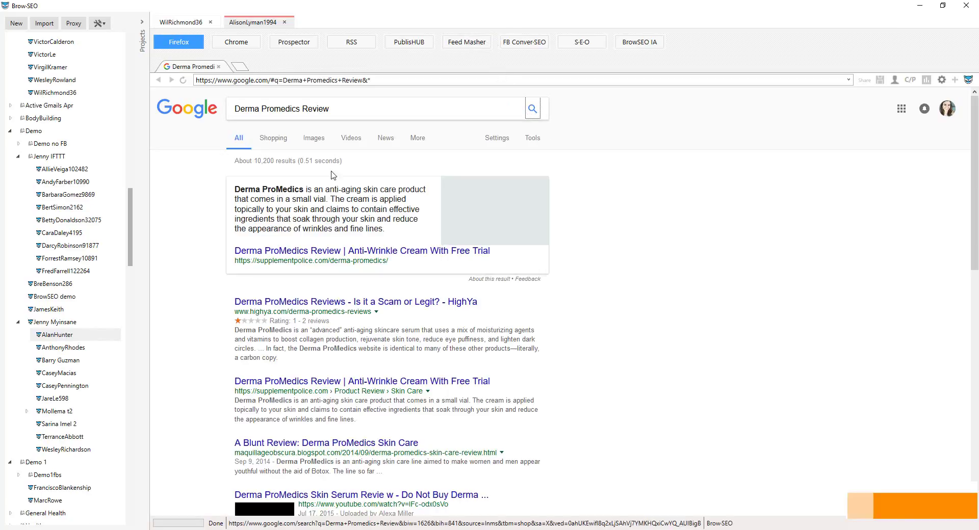
{"action": "scroll", "coordinate": [331, 416], "scroll_direction": "down", "scroll_amount": 4}
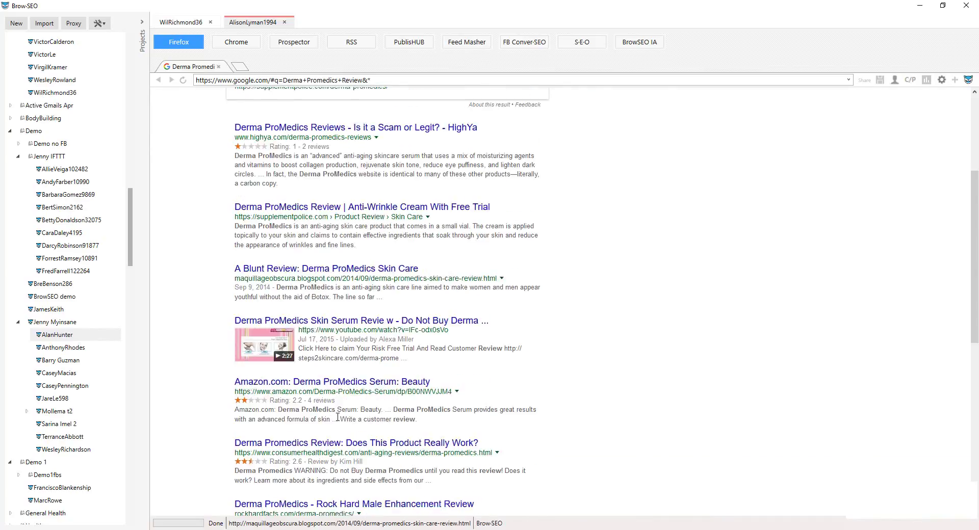
{"action": "scroll", "coordinate": [339, 420], "scroll_direction": "up", "scroll_amount": 5}
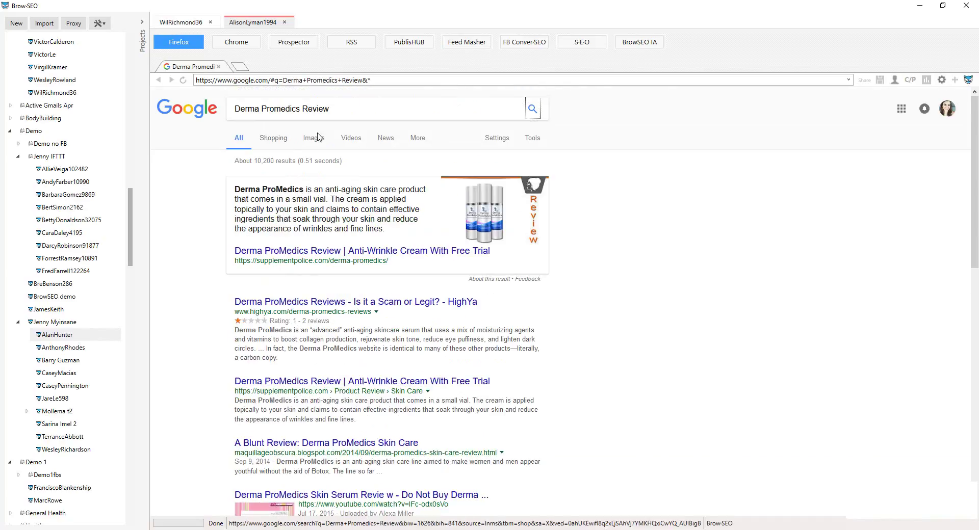
- Filter to Videos and scroll to find the review uploaded 2 mins ago
{"action": "left_click", "coordinate": [350, 140]}
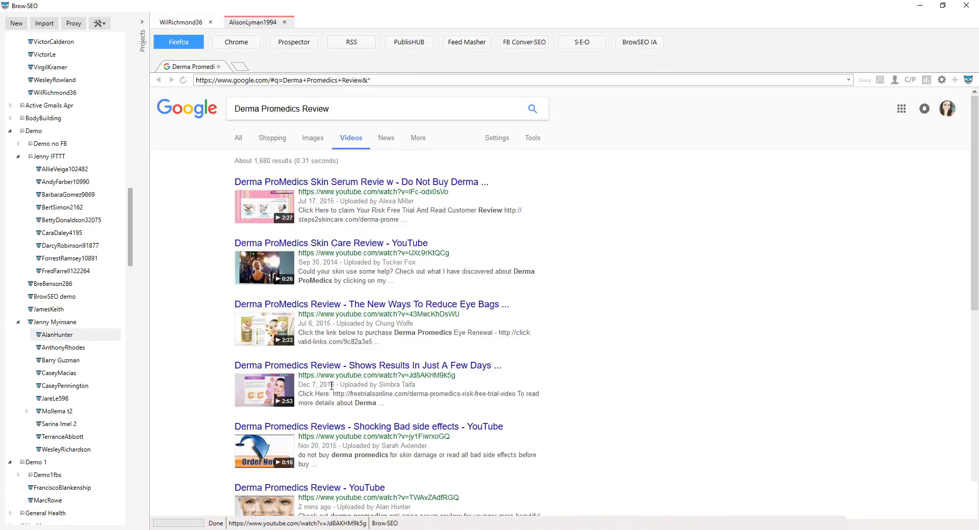
{"action": "scroll", "coordinate": [332, 386], "scroll_direction": "down", "scroll_amount": 2}
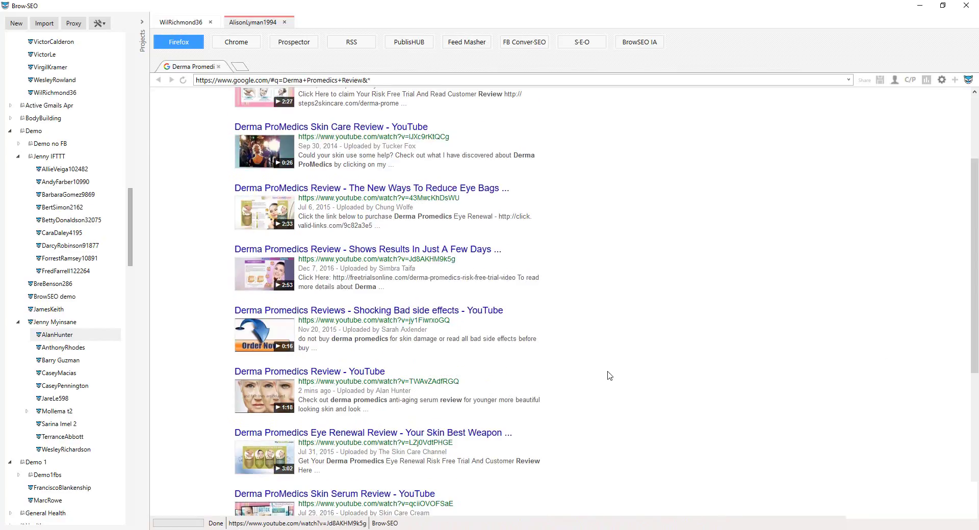
{"action": "scroll", "coordinate": [610, 375], "scroll_direction": "down", "scroll_amount": 1}
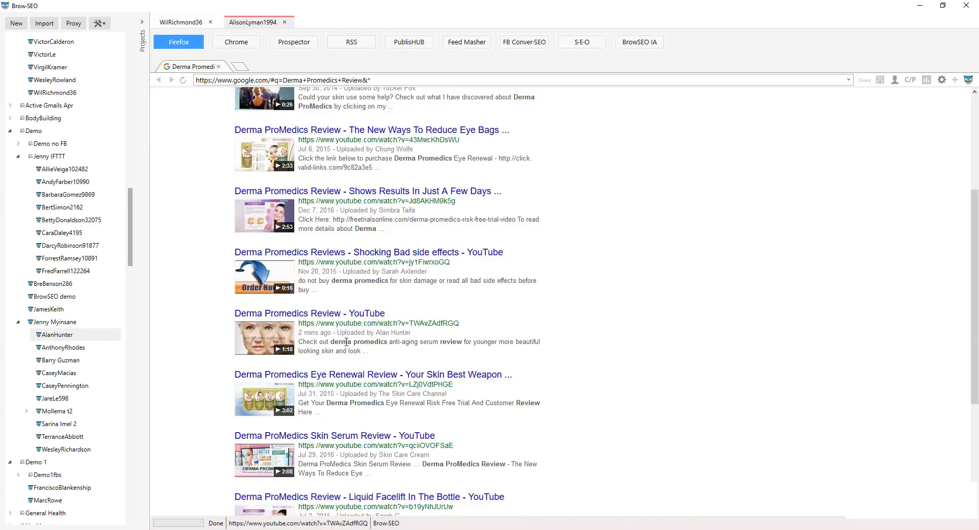
{"action": "scroll", "coordinate": [380, 297], "scroll_direction": "up", "scroll_amount": 3}
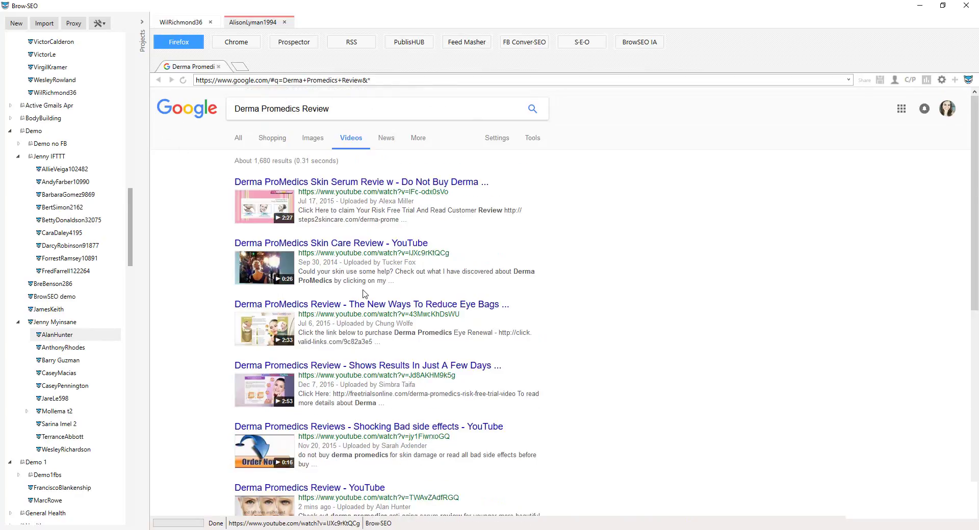
{"action": "scroll", "coordinate": [402, 244], "scroll_direction": "down", "scroll_amount": 2}
{"action": "scroll", "coordinate": [413, 326], "scroll_direction": "down", "scroll_amount": 1}
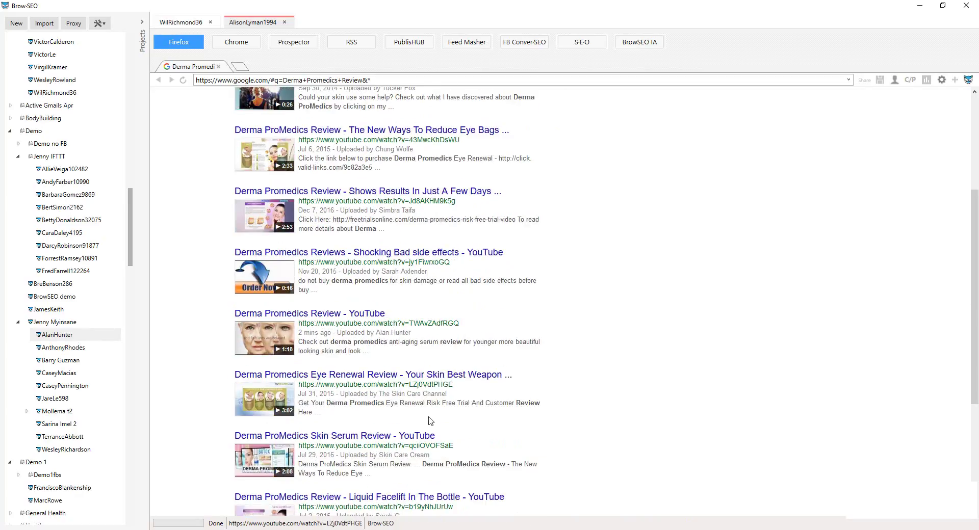
{"action": "scroll", "coordinate": [428, 420], "scroll_direction": "down", "scroll_amount": 1}
{"action": "scroll", "coordinate": [459, 408], "scroll_direction": "down", "scroll_amount": 1}
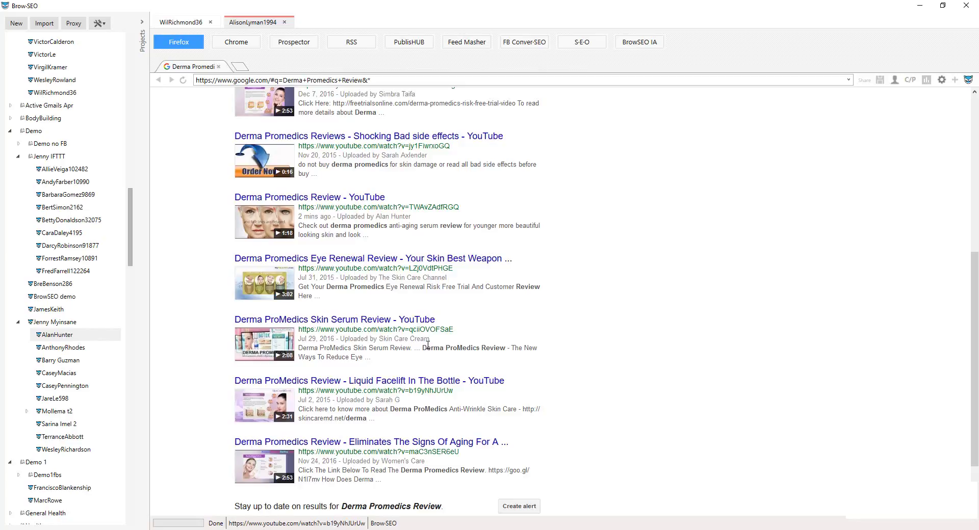
{"action": "scroll", "coordinate": [428, 345], "scroll_direction": "up", "scroll_amount": 1}
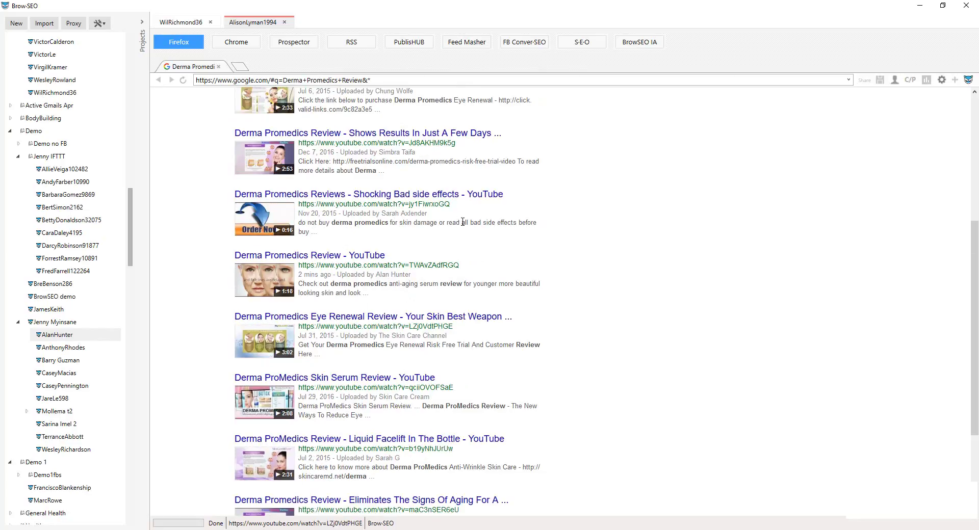
{"action": "scroll", "coordinate": [309, 318], "scroll_direction": "up", "scroll_amount": 1}
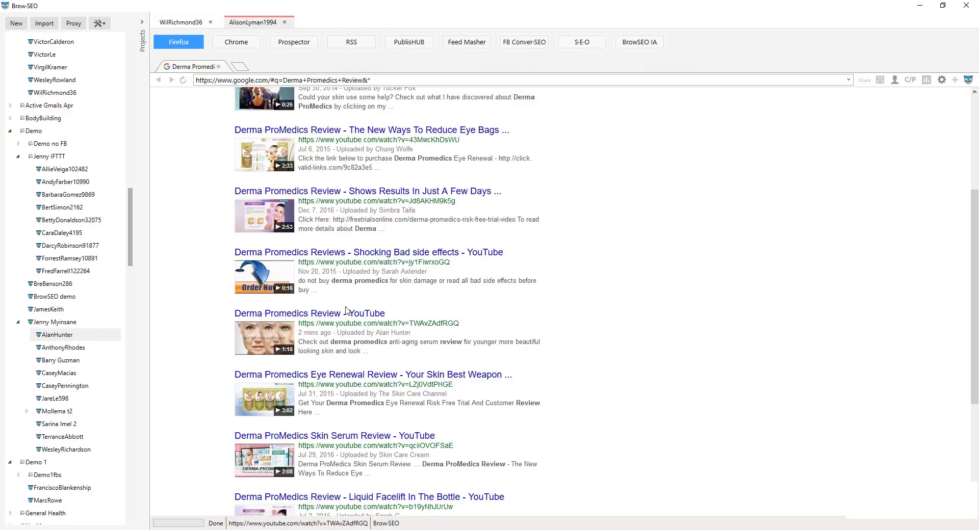
{"action": "scroll", "coordinate": [345, 281], "scroll_direction": "up", "scroll_amount": 1}
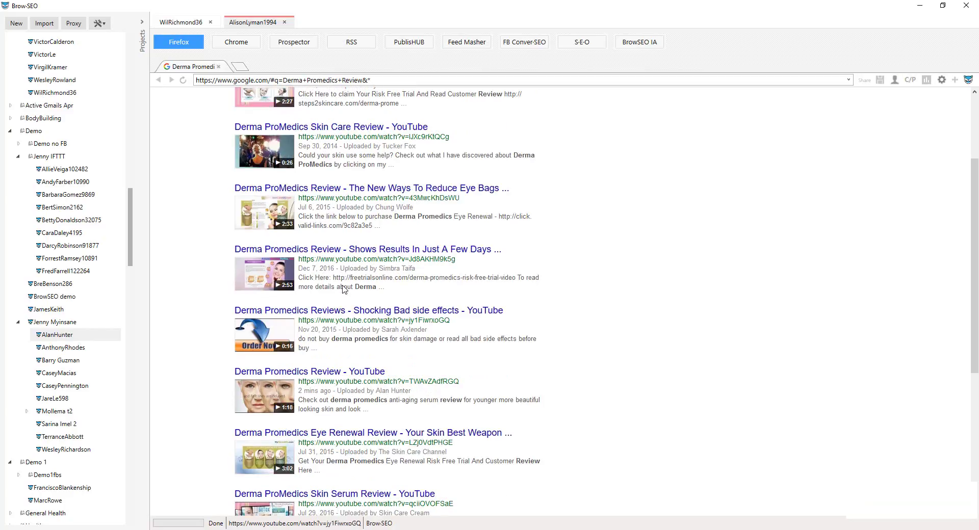
{"action": "scroll", "coordinate": [344, 285], "scroll_direction": "up", "scroll_amount": 2}
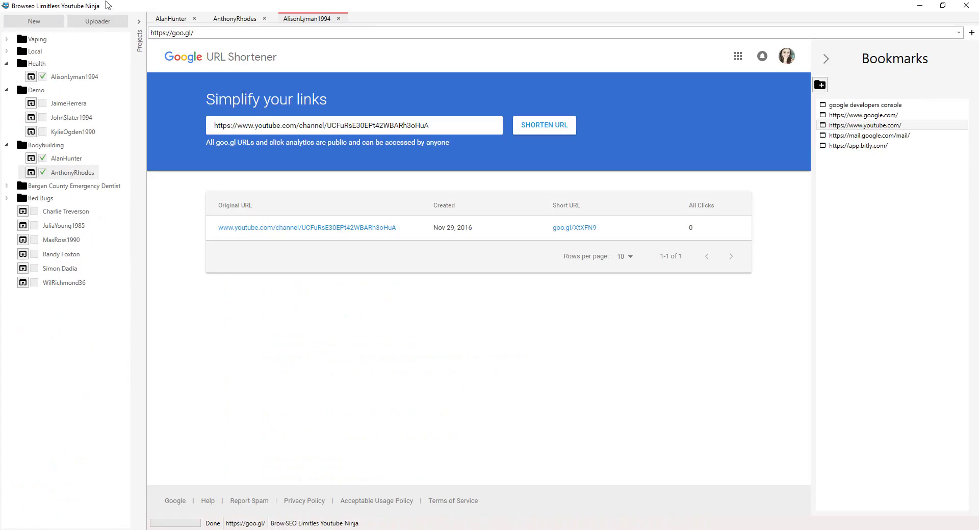
- In the Uploader queue, select the 'Biogeniste Firming Serum Reviews' title text
{"action": "left_click", "coordinate": [94, 23]}
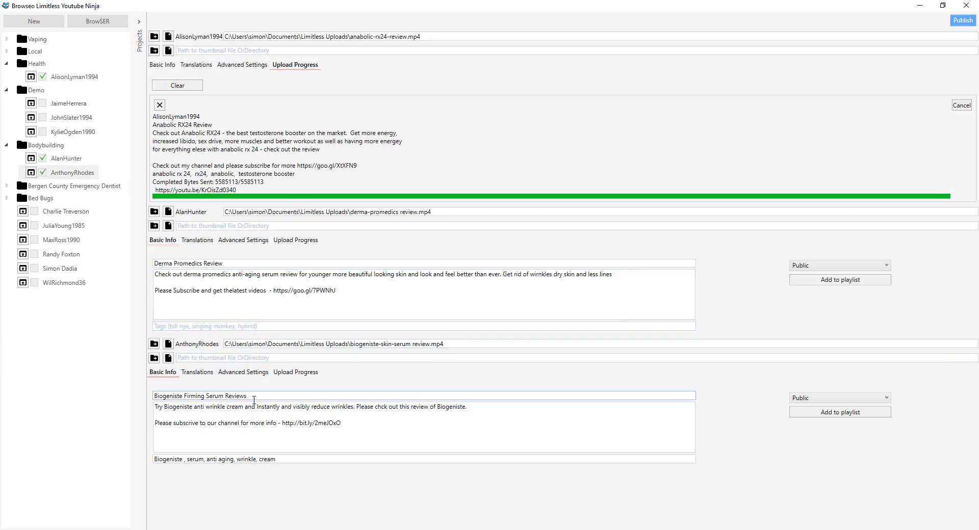
{"action": "left_click_drag", "start_coordinate": [253, 397], "coordinate": [149, 398]}
{"action": "key", "text": "ctrl+c"}
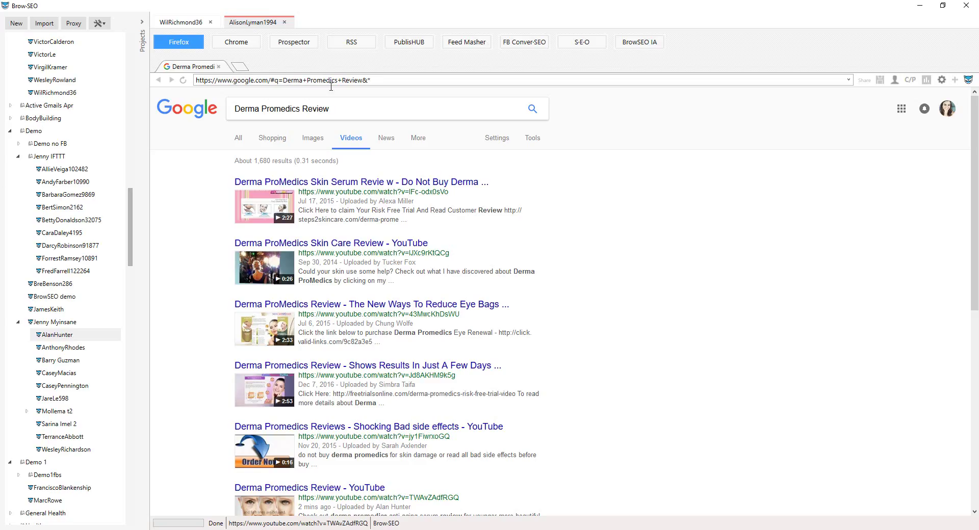
- Search Google's All results for the pasted 'Biogeniste Firming Serum Reviews' title
{"action": "left_click", "coordinate": [238, 138]}
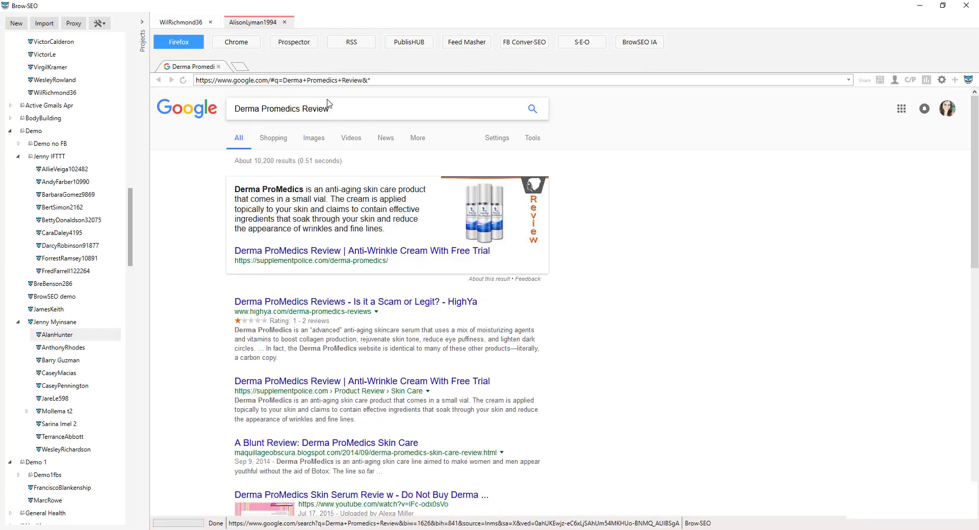
{"action": "left_click_drag", "start_coordinate": [329, 109], "coordinate": [233, 109]}
{"action": "key", "text": "ctrl+v"}
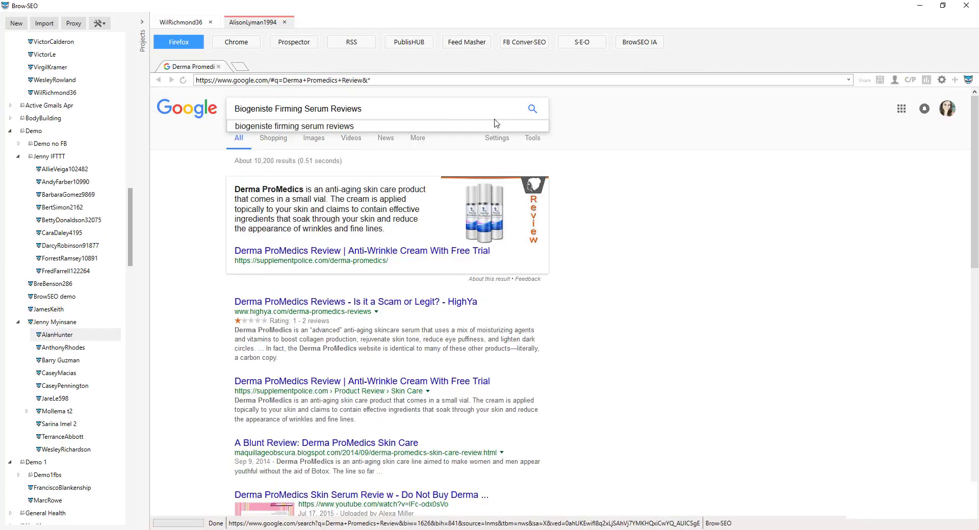
{"action": "left_click", "coordinate": [533, 109]}
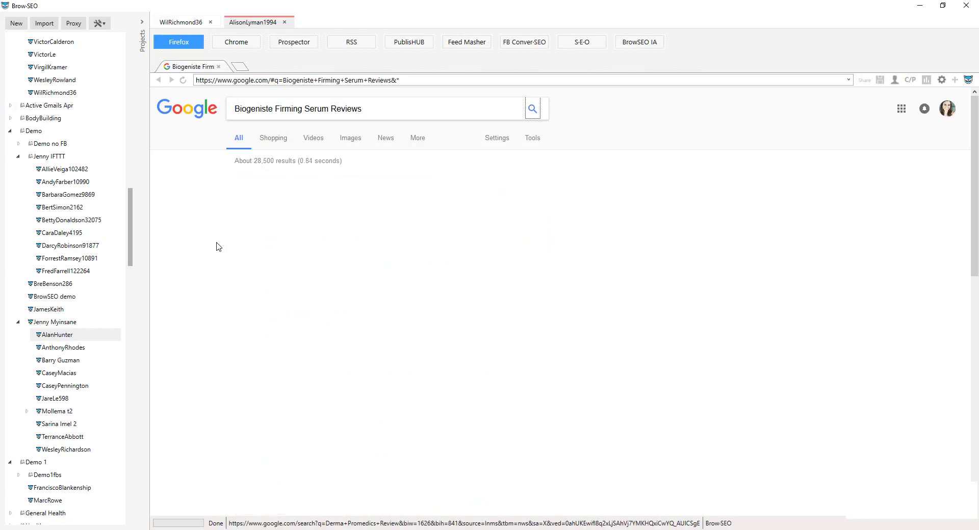
- Scroll the web results and check the new video's upload-time line
{"action": "scroll", "coordinate": [450, 300], "scroll_direction": "down", "scroll_amount": 2}
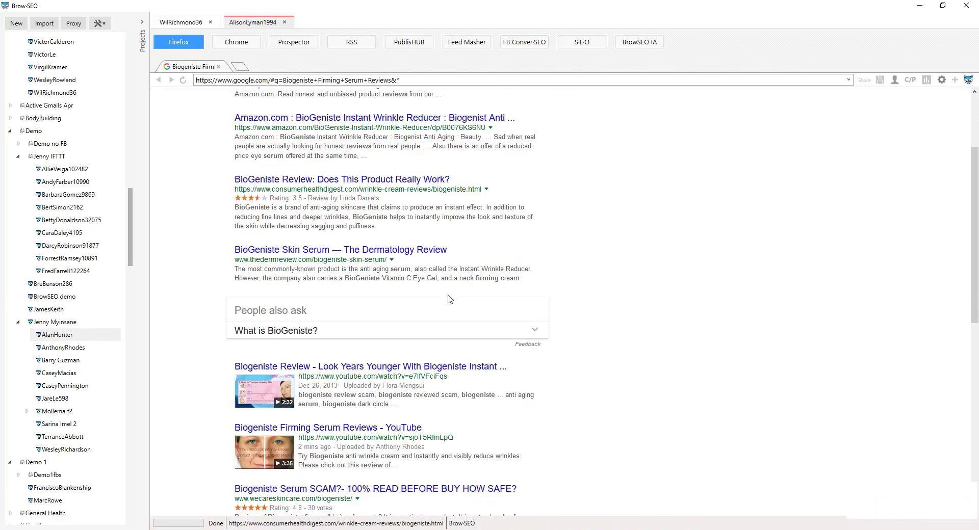
{"action": "scroll", "coordinate": [450, 300], "scroll_direction": "down", "scroll_amount": 2}
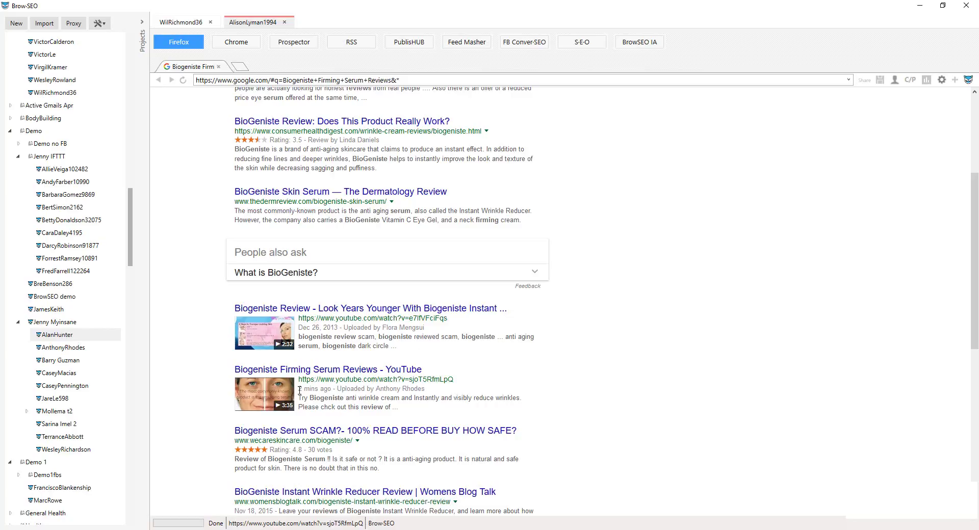
{"action": "left_click_drag", "start_coordinate": [300, 390], "coordinate": [419, 389]}
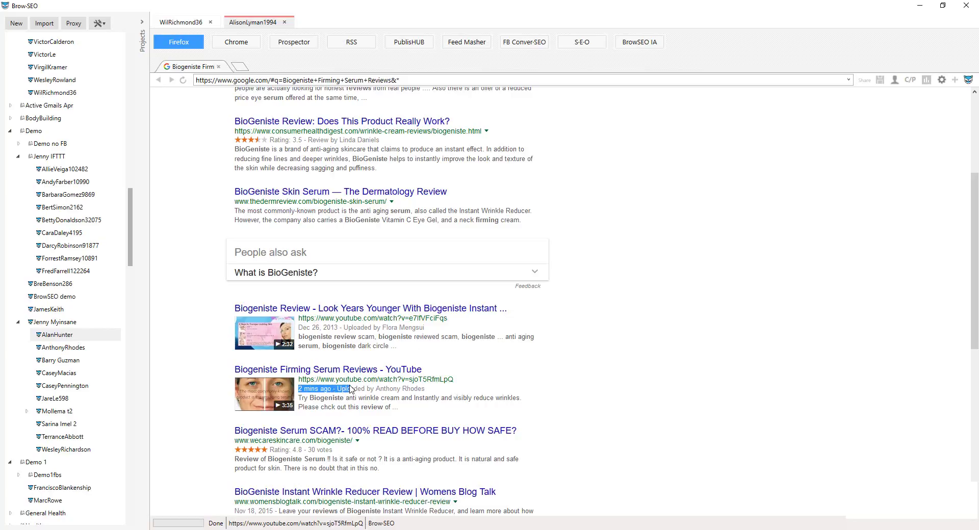
{"action": "left_click", "coordinate": [427, 394]}
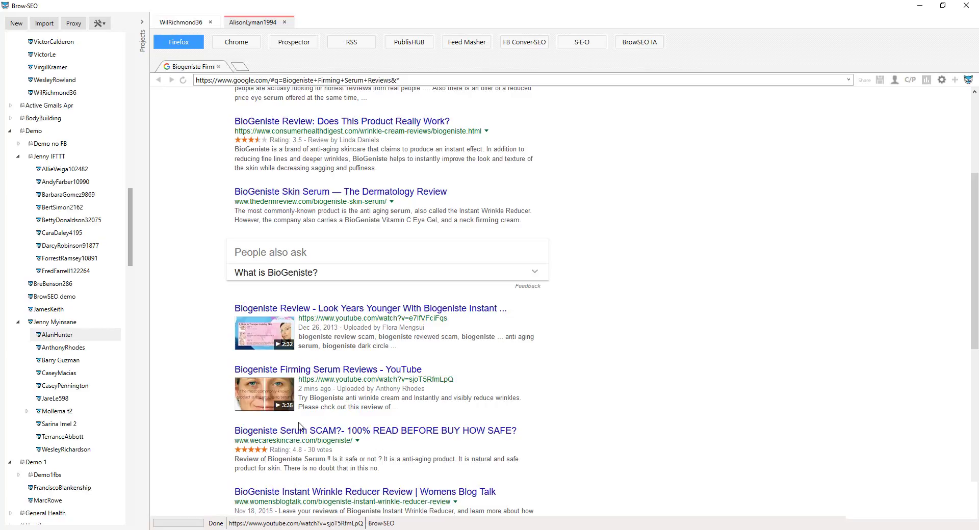
{"action": "scroll", "coordinate": [317, 354], "scroll_direction": "up", "scroll_amount": 3}
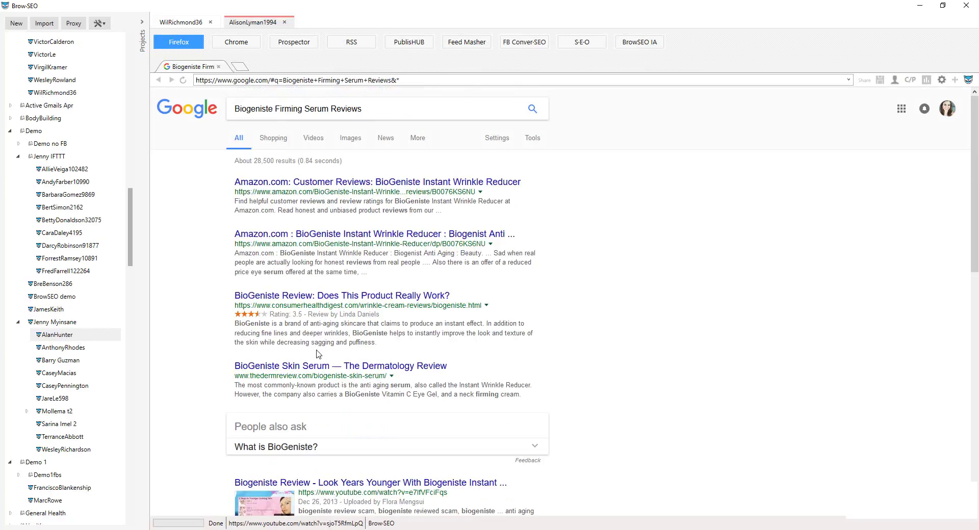
{"action": "scroll", "coordinate": [286, 355], "scroll_direction": "down", "scroll_amount": 1}
{"action": "scroll", "coordinate": [285, 356], "scroll_direction": "down", "scroll_amount": 2}
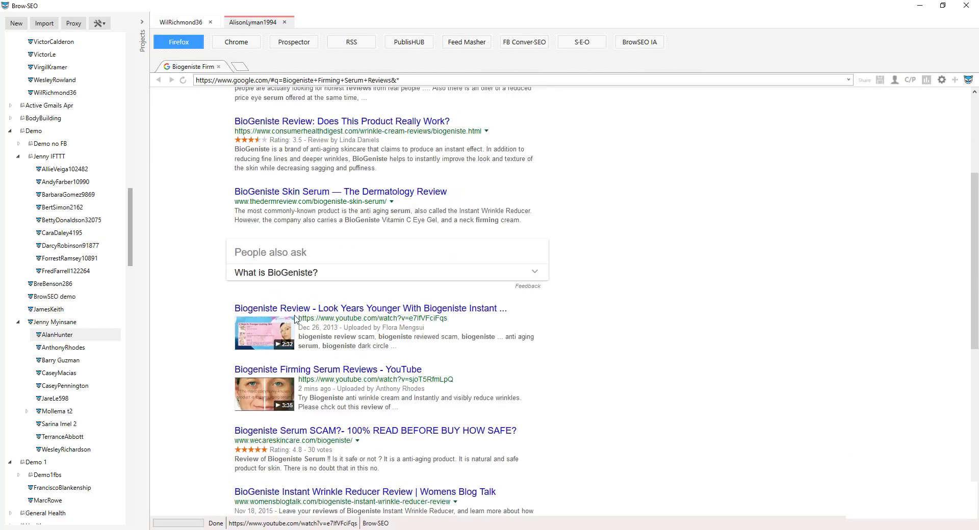
{"action": "scroll", "coordinate": [315, 339], "scroll_direction": "up", "scroll_amount": 2}
{"action": "scroll", "coordinate": [316, 339], "scroll_direction": "up", "scroll_amount": 1}
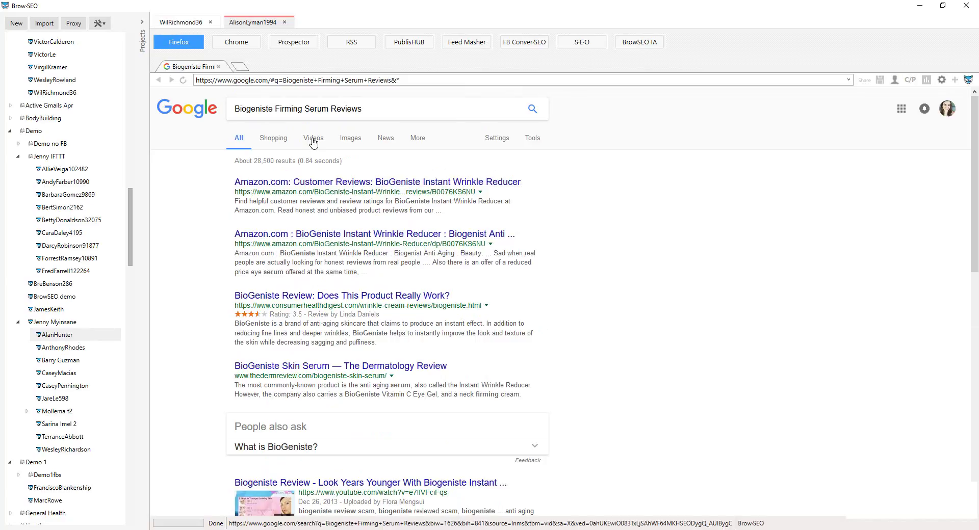
- Filter to Videos and confirm the new Biogeniste review ranks first
{"action": "left_click", "coordinate": [314, 138]}
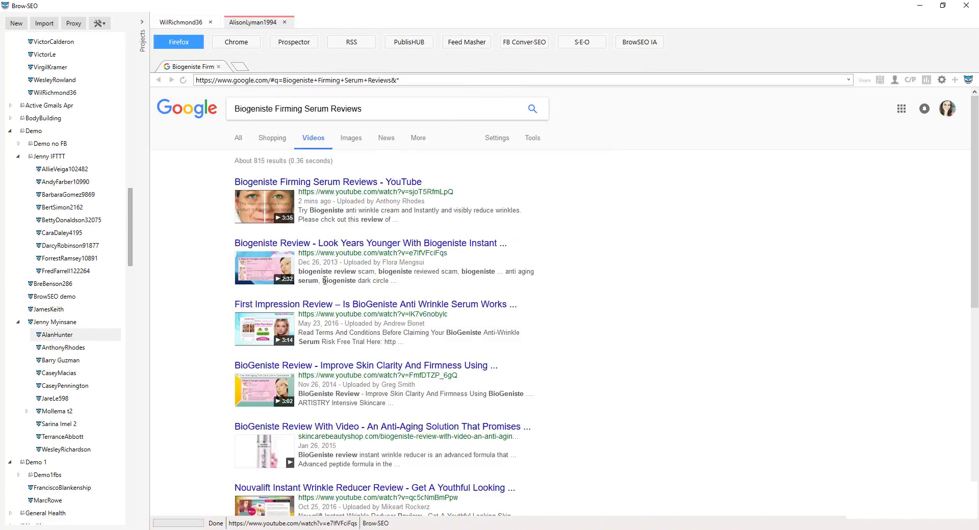
{"action": "scroll", "coordinate": [399, 328], "scroll_direction": "down", "scroll_amount": 2}
{"action": "scroll", "coordinate": [399, 328], "scroll_direction": "down", "scroll_amount": 4}
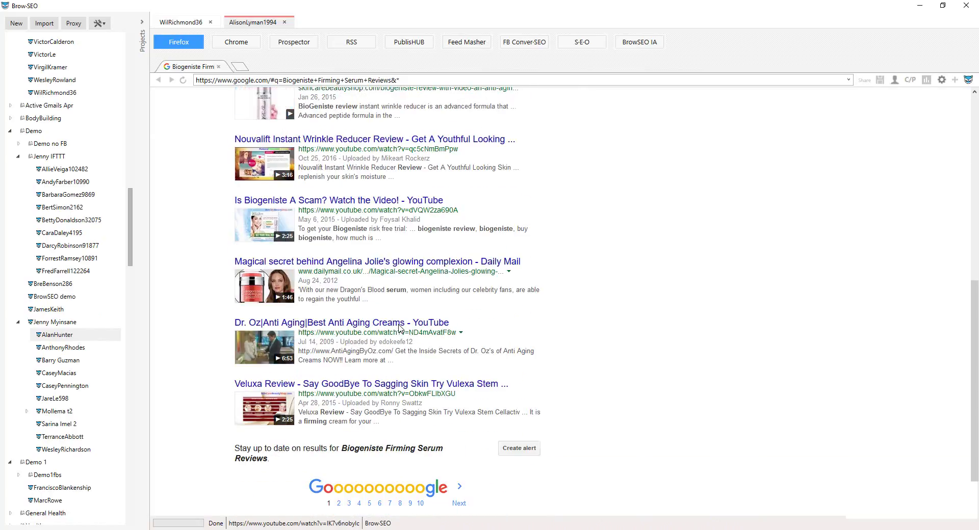
{"action": "scroll", "coordinate": [397, 326], "scroll_direction": "up", "scroll_amount": 6}
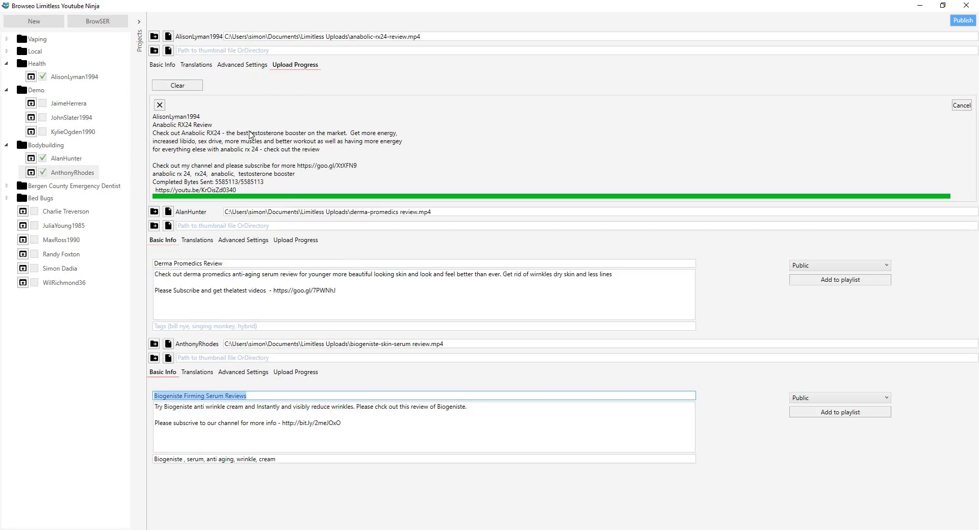
- Show the Anabolic RX24 Review's Basic Info details, then return to the BrowSEO browser
{"action": "left_click", "coordinate": [162, 65]}
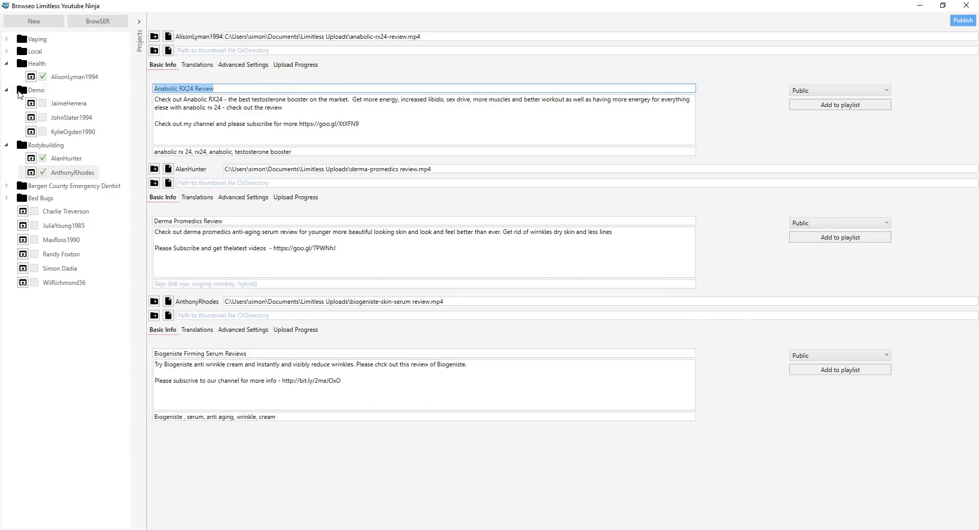
{"action": "left_click", "coordinate": [98, 21]}
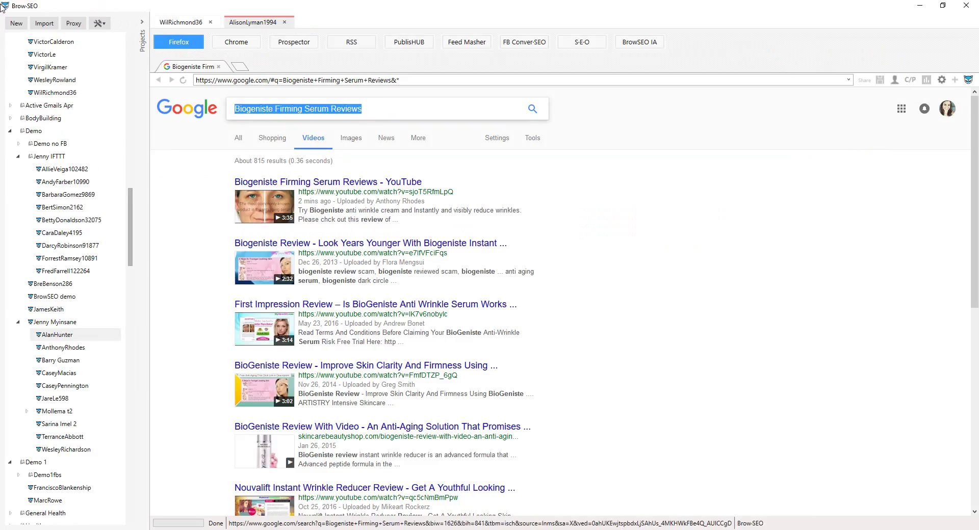
- Replace the Google query with 'Anabolic RX24 Review' and run the search
{"action": "left_click", "coordinate": [237, 138]}
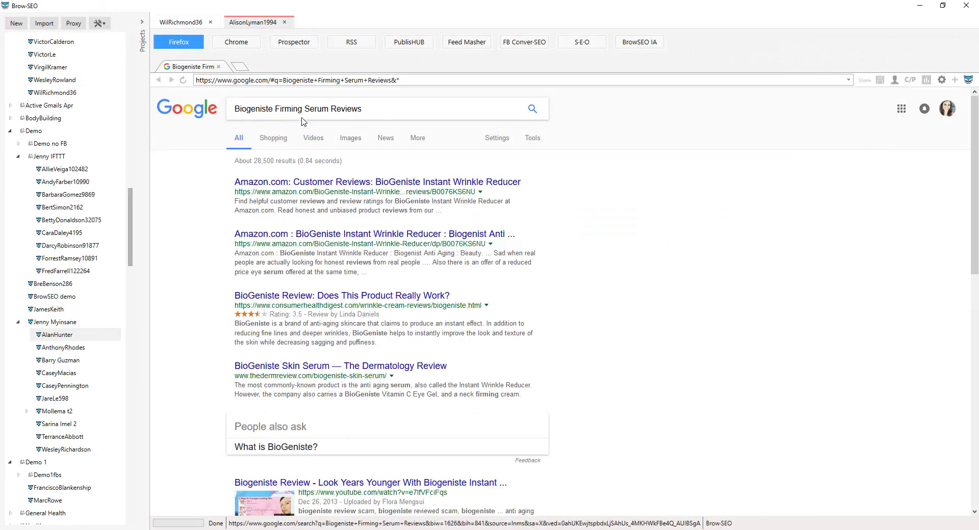
{"action": "left_click", "coordinate": [391, 107]}
{"action": "type", "text": "Anabolic RX24 Review"}
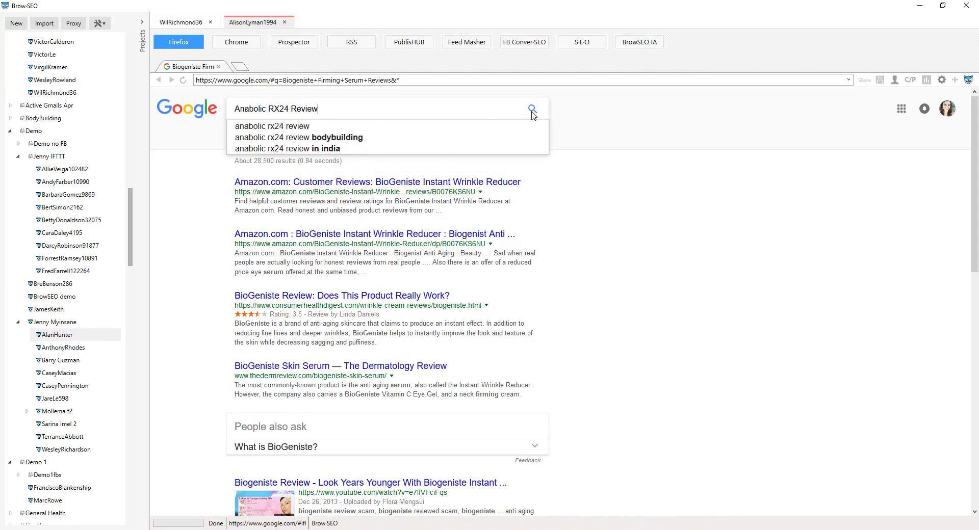
{"action": "left_click", "coordinate": [533, 110]}
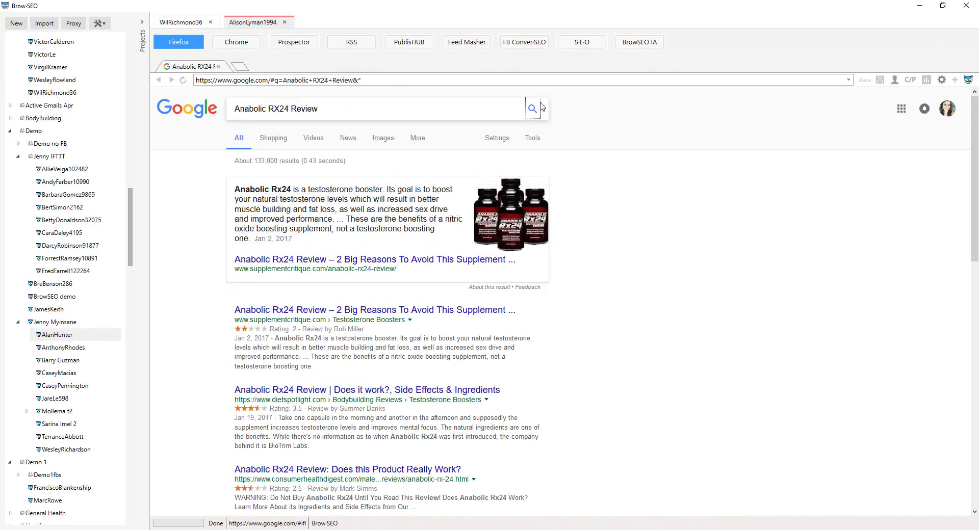
{"action": "scroll", "coordinate": [507, 262], "scroll_direction": "down", "scroll_amount": 6}
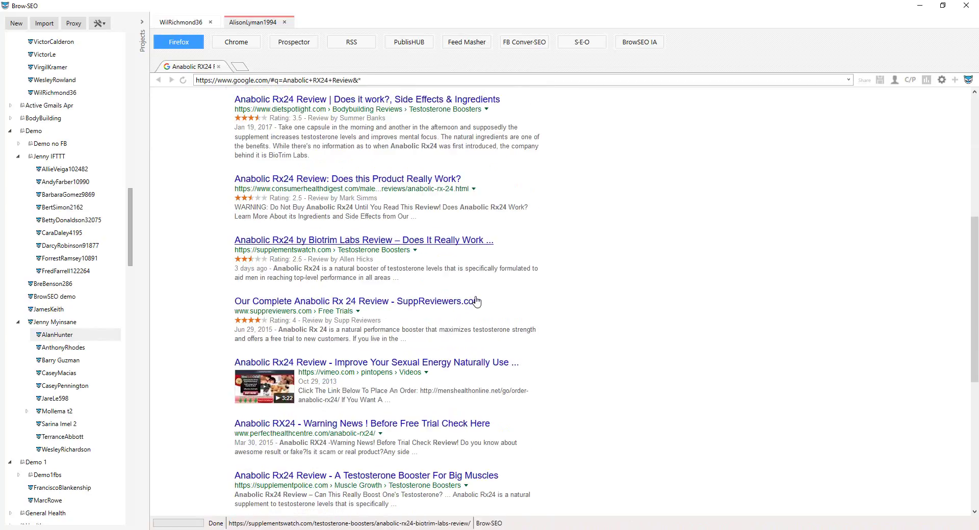
{"action": "scroll", "coordinate": [356, 310], "scroll_direction": "down", "scroll_amount": 4}
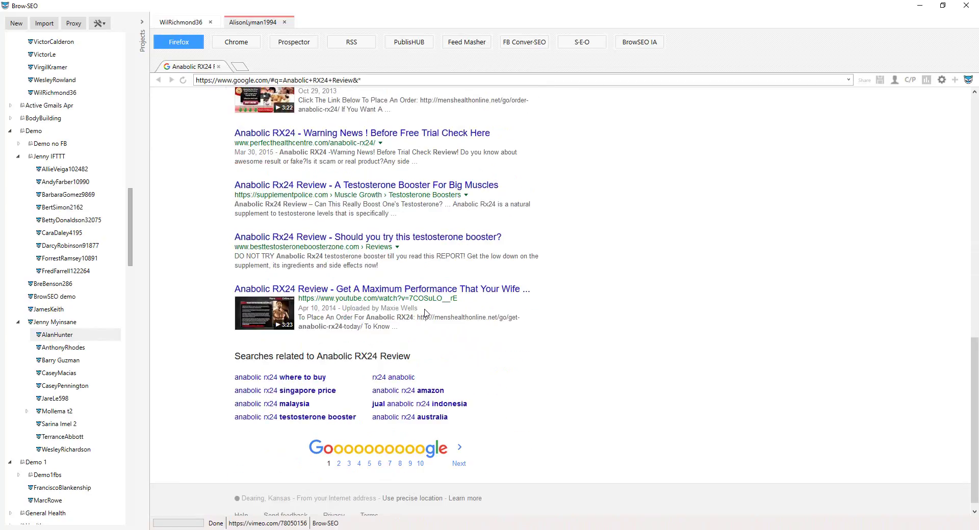
{"action": "scroll", "coordinate": [419, 313], "scroll_direction": "up", "scroll_amount": 8}
{"action": "scroll", "coordinate": [357, 204], "scroll_direction": "up", "scroll_amount": 2}
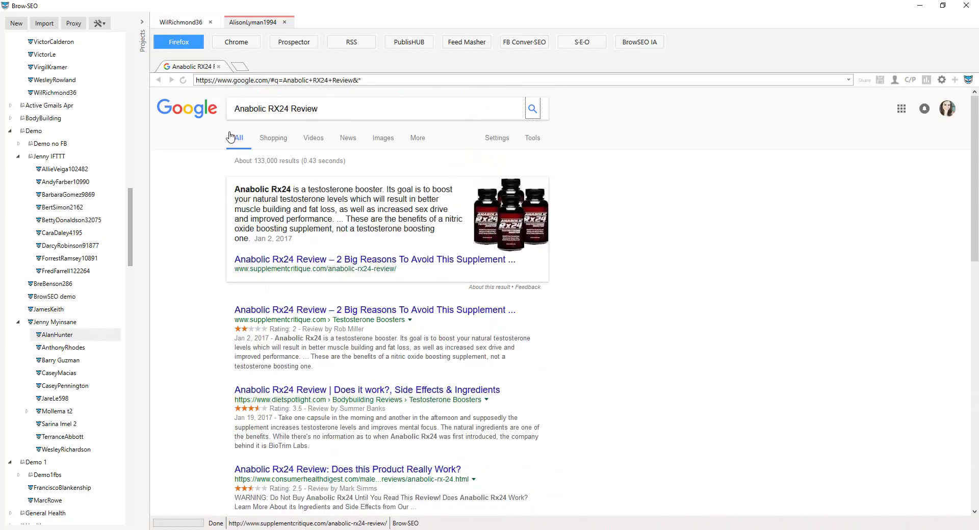
- Filter to Videos and scroll through page one of the results
{"action": "left_click", "coordinate": [314, 139]}
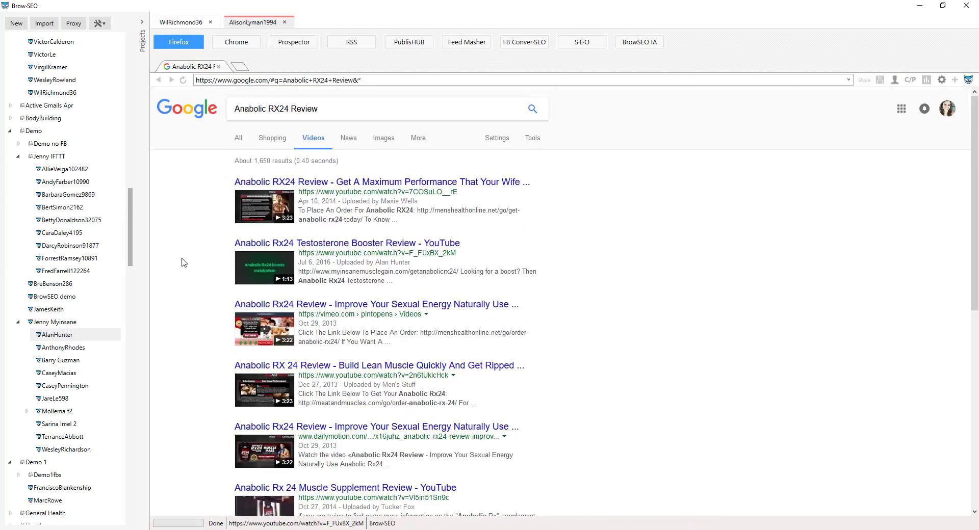
{"action": "scroll", "coordinate": [236, 269], "scroll_direction": "down", "scroll_amount": 2}
{"action": "scroll", "coordinate": [250, 273], "scroll_direction": "down", "scroll_amount": 1}
{"action": "scroll", "coordinate": [265, 275], "scroll_direction": "down", "scroll_amount": 1}
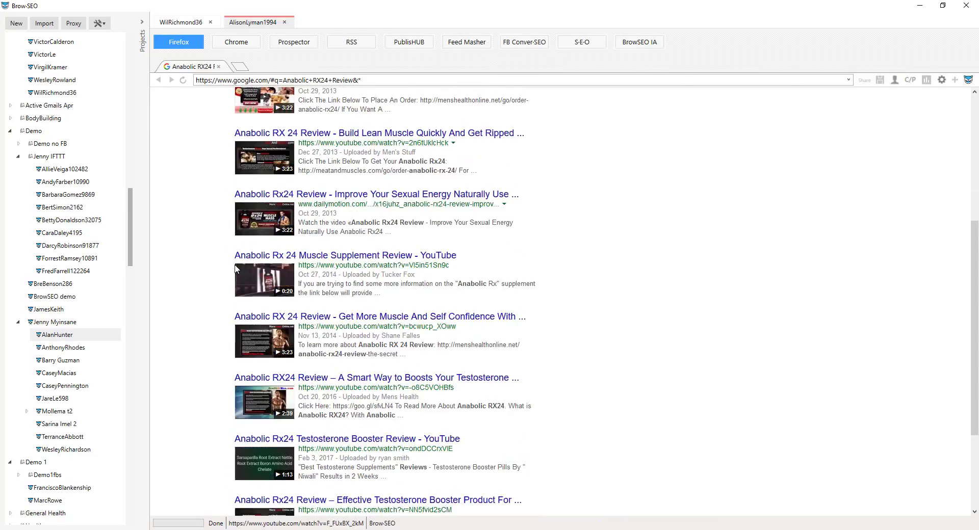
{"action": "scroll", "coordinate": [280, 279], "scroll_direction": "down", "scroll_amount": 1}
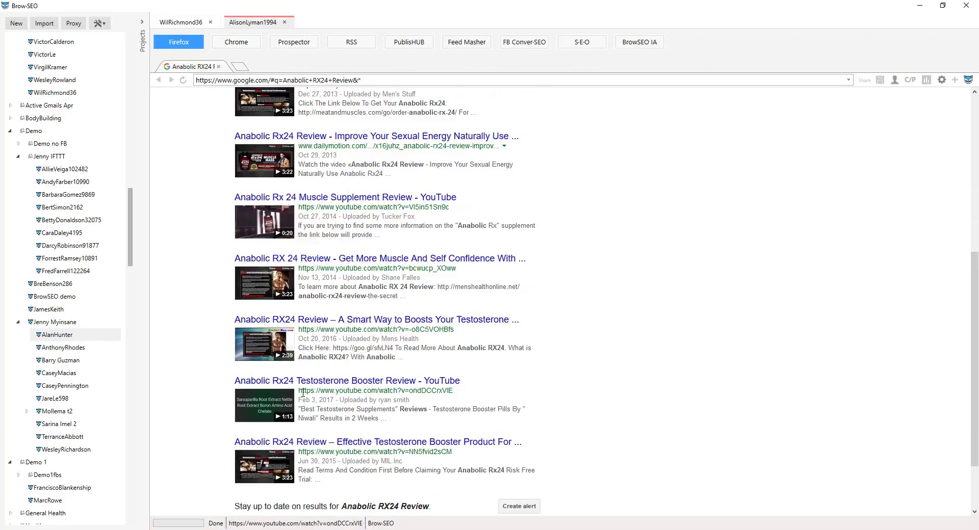
{"action": "scroll", "coordinate": [299, 400], "scroll_direction": "down", "scroll_amount": 1}
- Find the fresh Anabolic RX24 upload on page two, then return to page one
{"action": "left_click", "coordinate": [465, 477]}
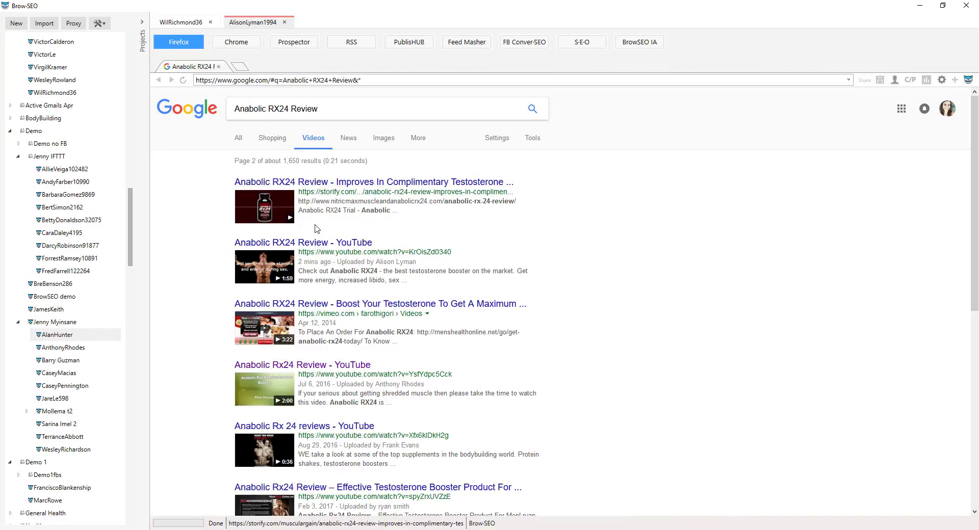
{"action": "scroll", "coordinate": [321, 306], "scroll_direction": "down", "scroll_amount": 1}
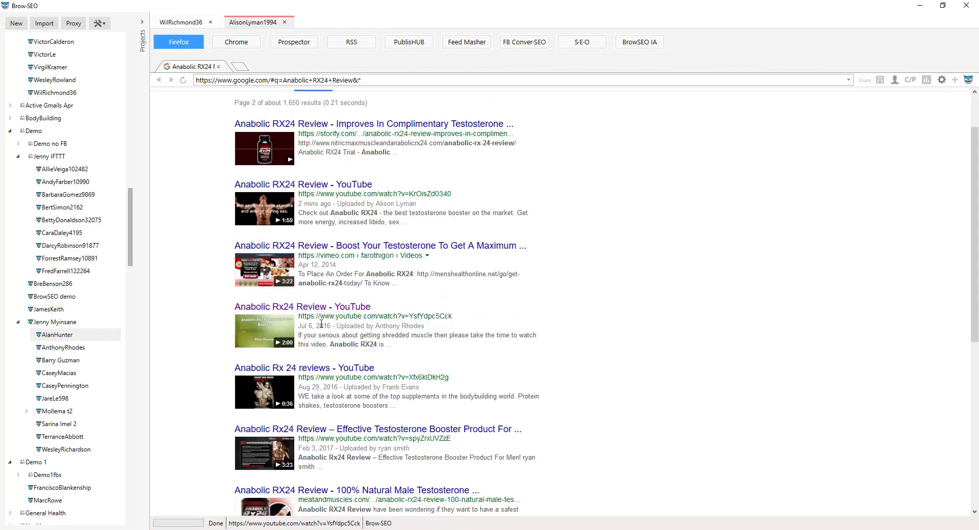
{"action": "scroll", "coordinate": [316, 329], "scroll_direction": "down", "scroll_amount": 1}
{"action": "scroll", "coordinate": [316, 329], "scroll_direction": "down", "scroll_amount": 3}
{"action": "scroll", "coordinate": [419, 505], "scroll_direction": "down", "scroll_amount": 1}
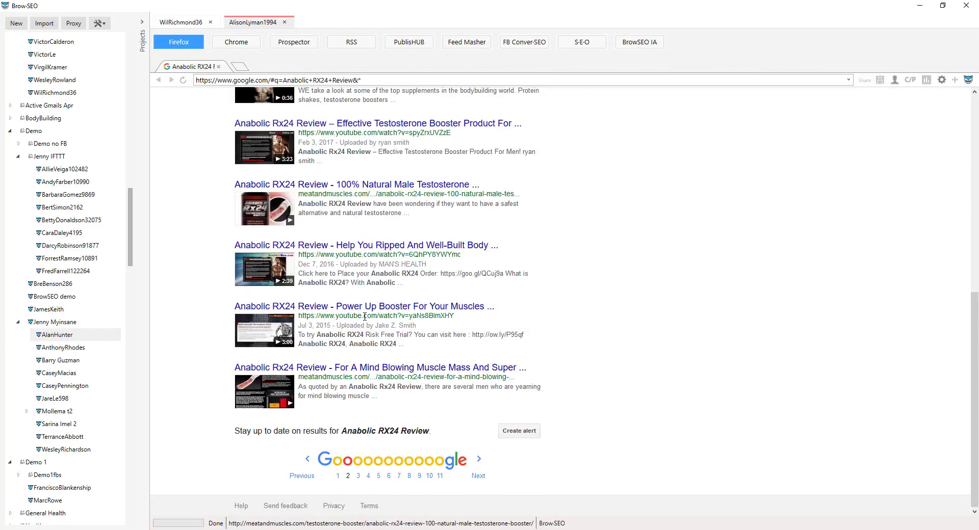
{"action": "left_click", "coordinate": [337, 475]}
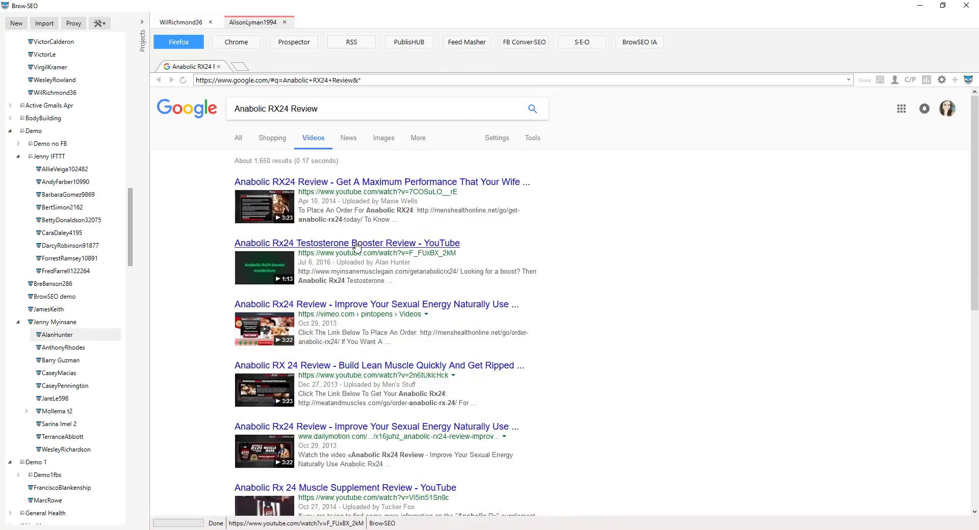
- Open and play the 'Anabolic Rx24 Testosterone Booster Review' video from the search results
{"action": "left_click", "coordinate": [357, 247]}
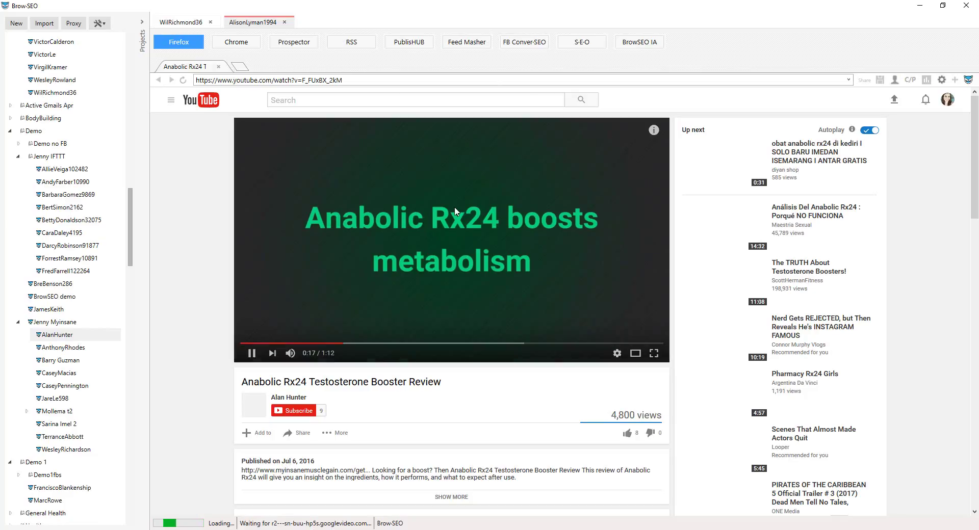
{"action": "mouse_move", "coordinate": [451, 237]}
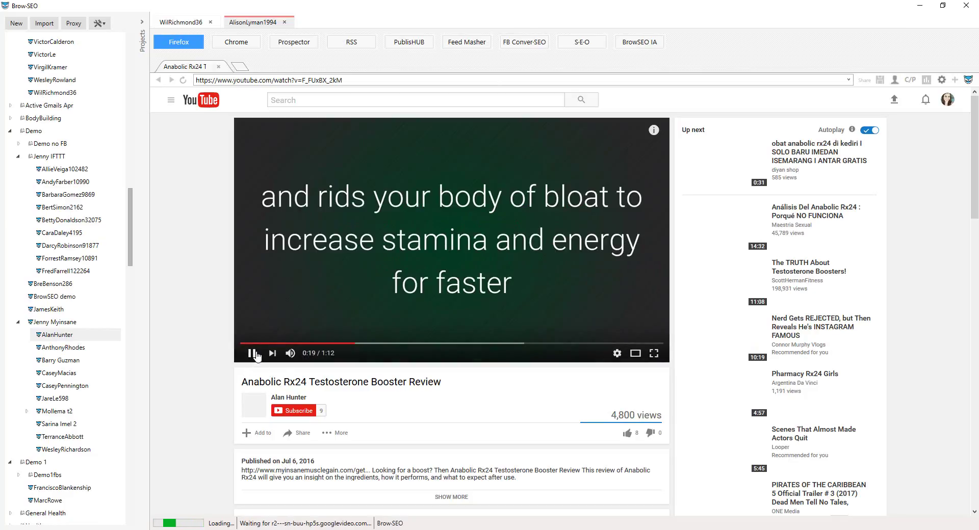
- Pause the review video at 0:19 and return to the Uploader's upload queue
{"action": "left_click", "coordinate": [391, 291]}
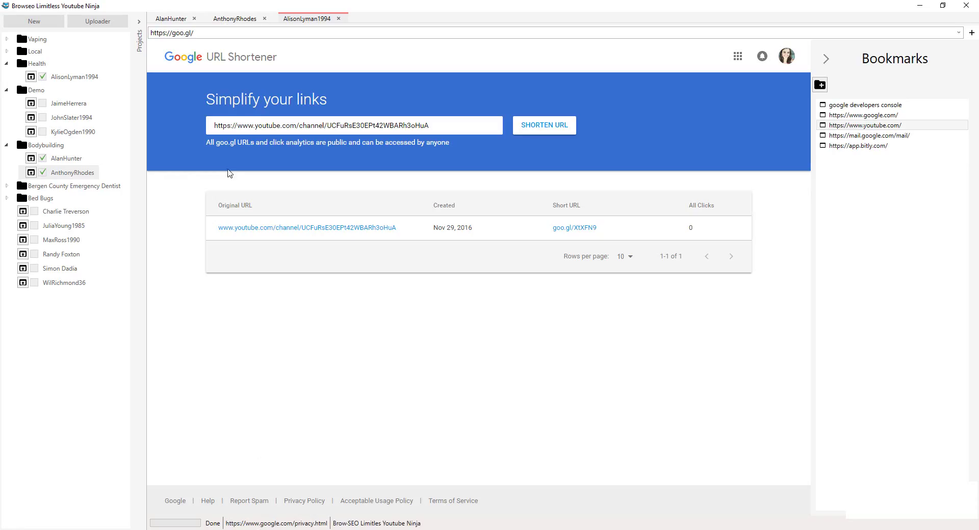
{"action": "left_click", "coordinate": [111, 25]}
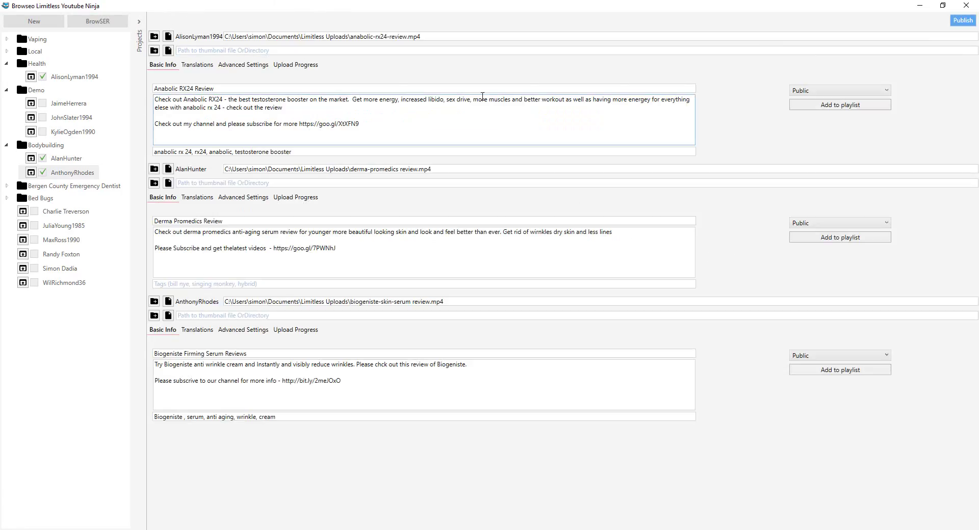